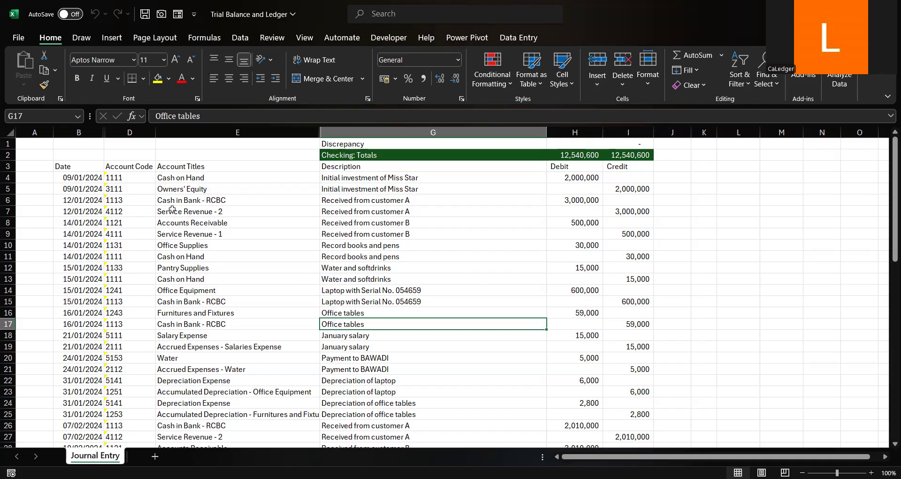
Convert the journal entry range B3:I45, from the Date through Credit columns, into a table with headers
left_click_drag(82, 167, 373, 244)
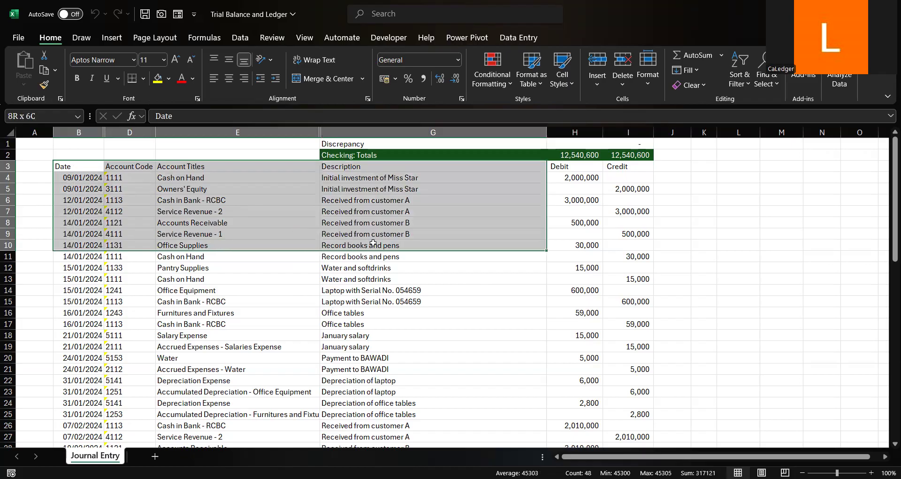
left_click_drag(373, 243, 626, 426)
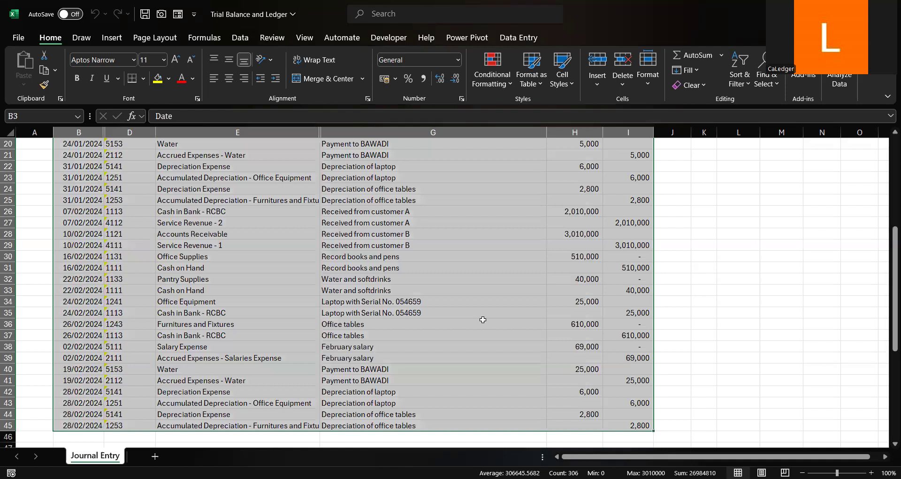
key("ctrl+t")
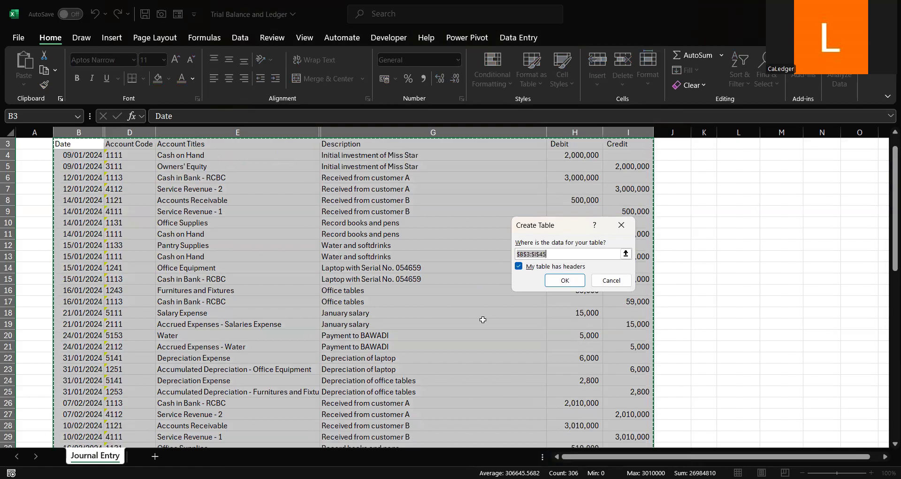
left_click(557, 281)
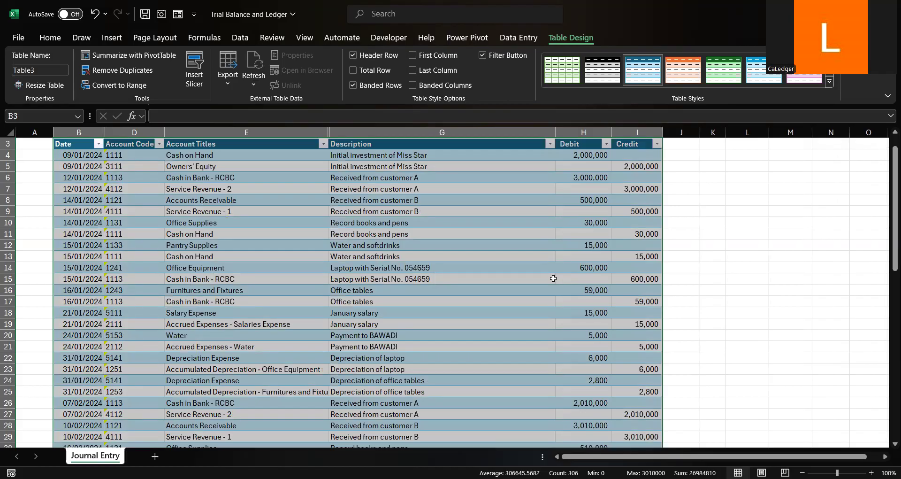
left_click(471, 300)
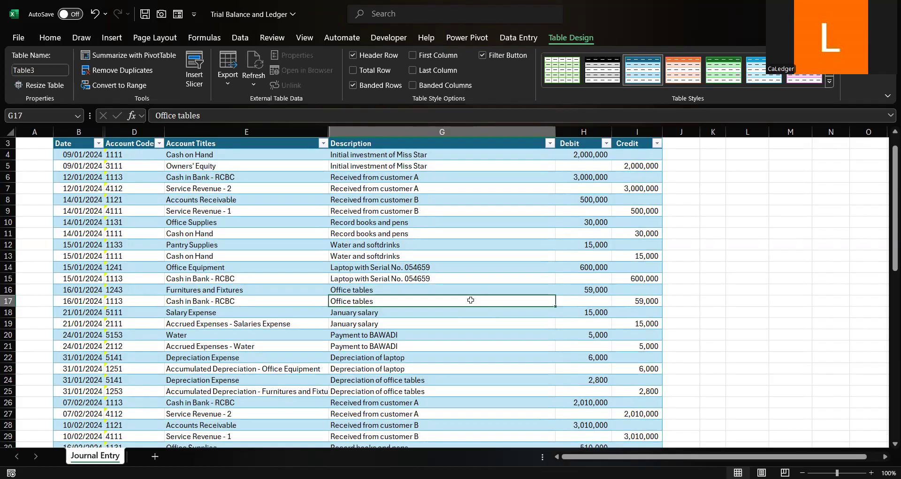
Insert a PivotTable based on the journal entry table, placed on a new worksheet
left_click(329, 266)
left_click(300, 327)
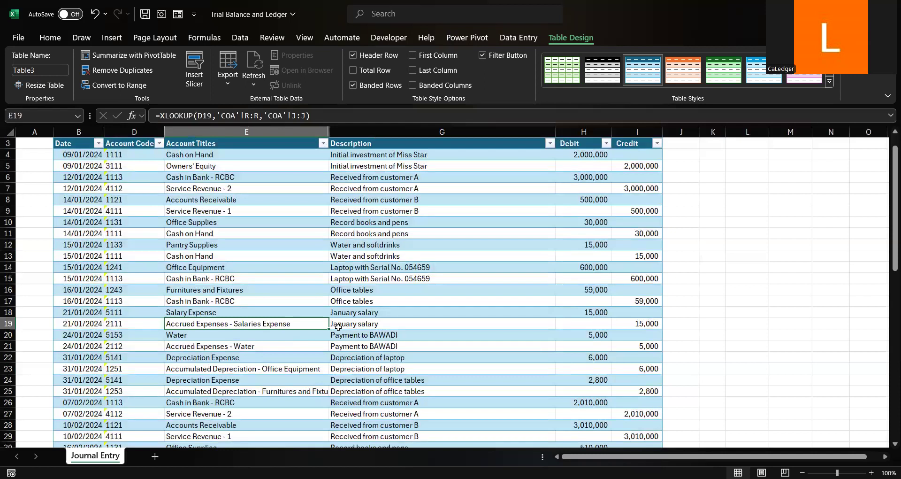
left_click(353, 303)
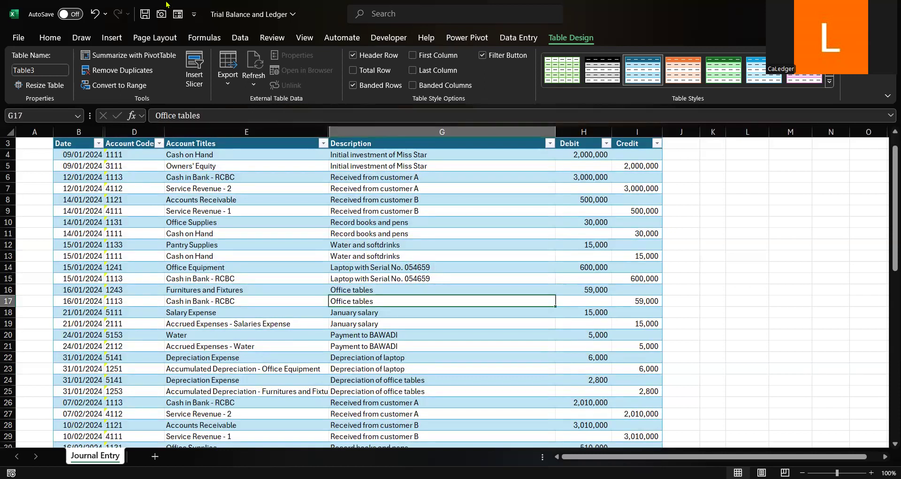
left_click(112, 37)
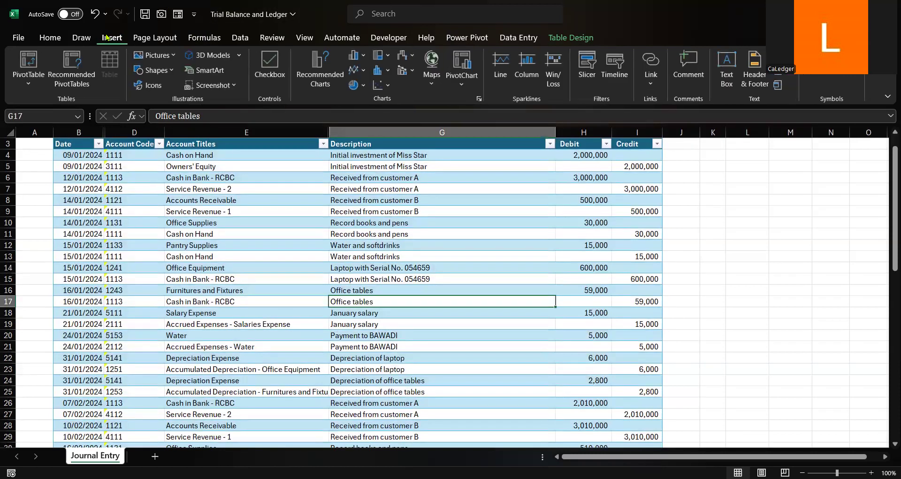
left_click(20, 65)
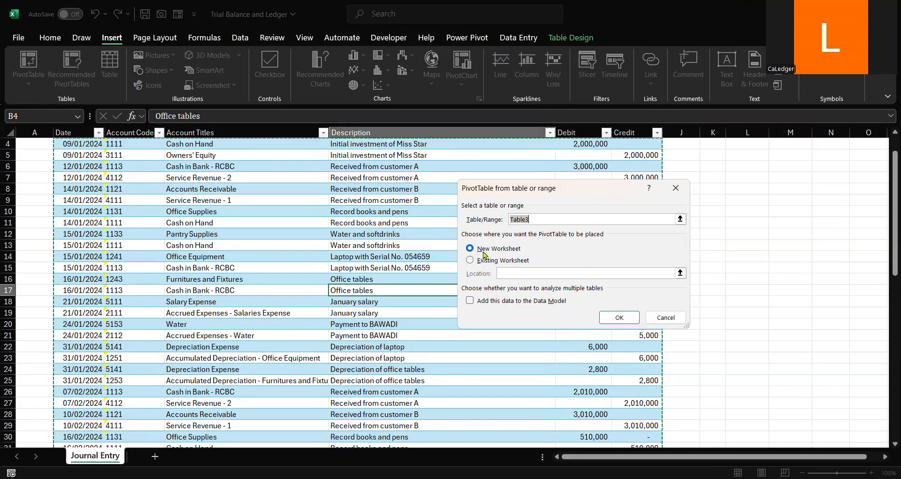
left_click(612, 319)
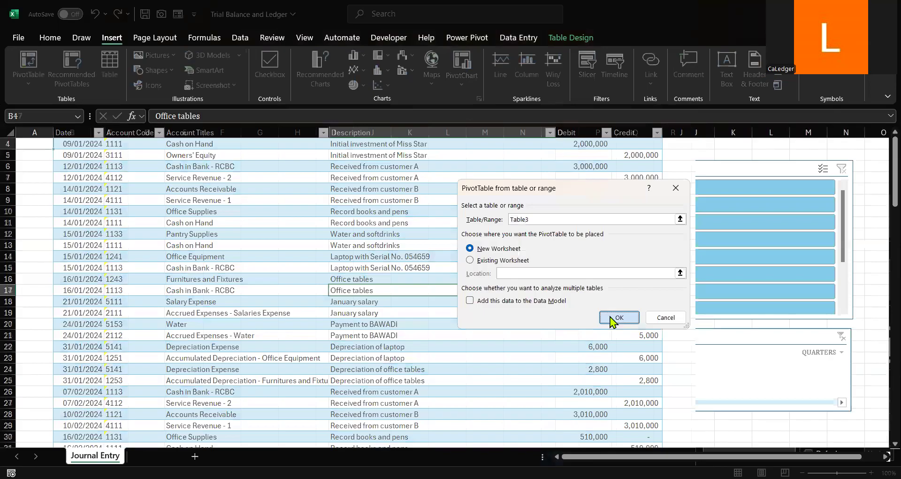
left_click(609, 316)
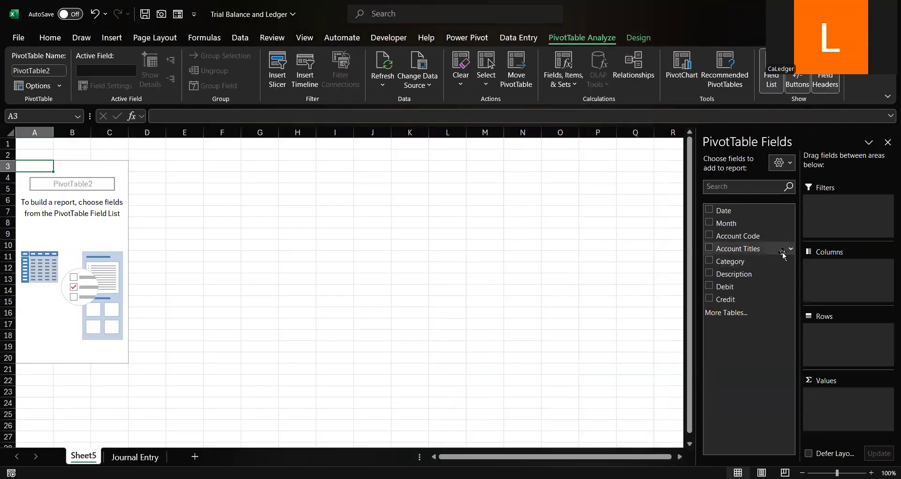
Build the PivotTable with Account Titles as rows and Debit and Credit as values
left_click(745, 254)
left_click_drag(784, 278, 833, 337)
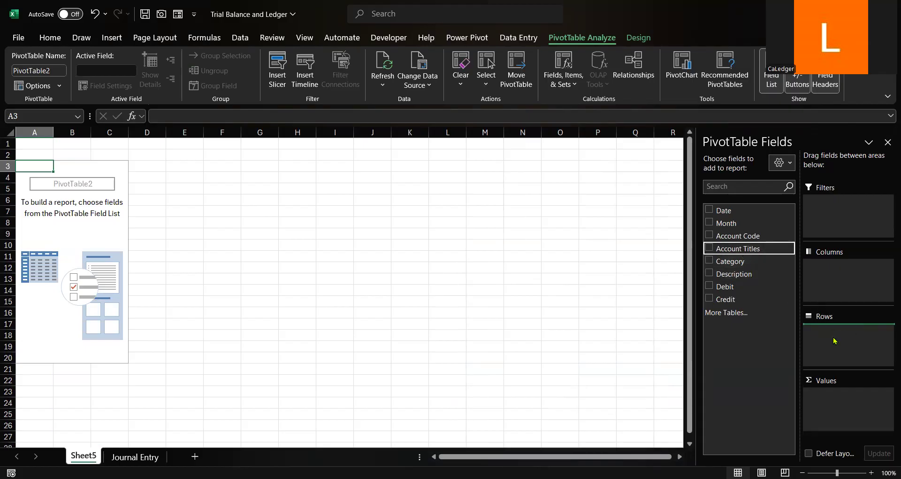
left_click_drag(720, 285, 831, 401)
left_click_drag(725, 299, 834, 427)
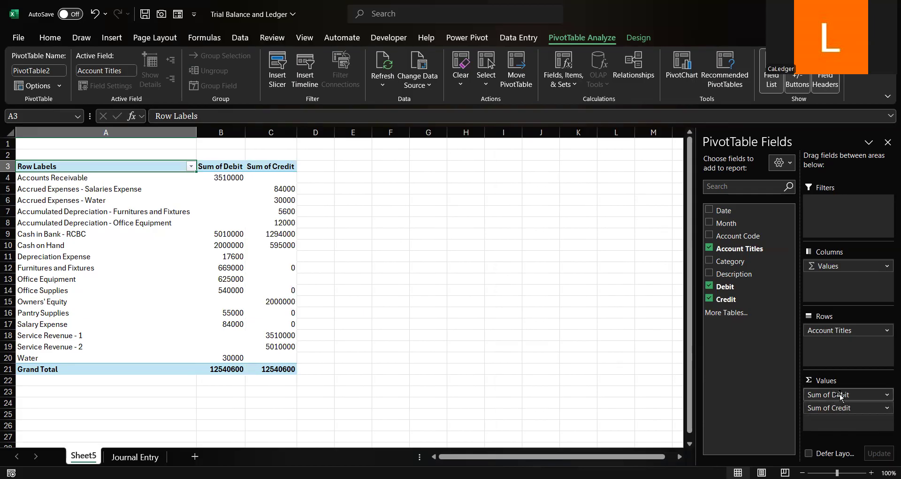
Set the PivotTable's Debit value field to be summarized by Sum
left_click(886, 396)
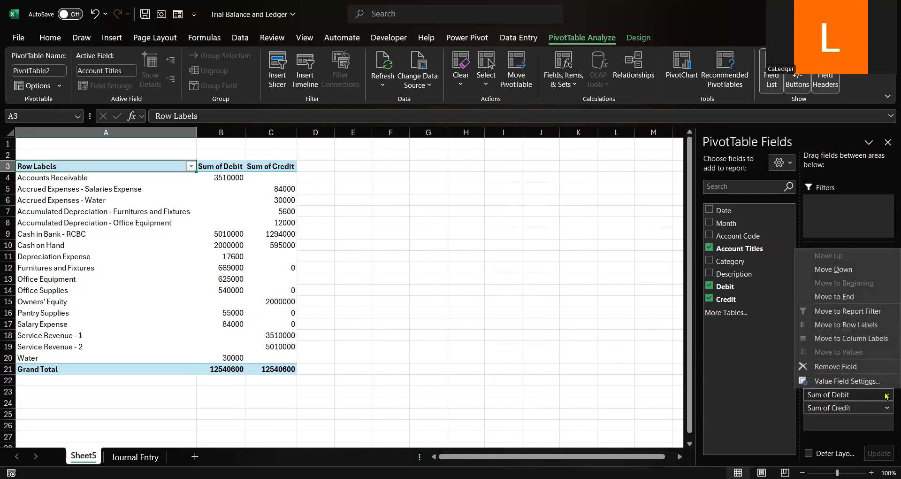
left_click(847, 381)
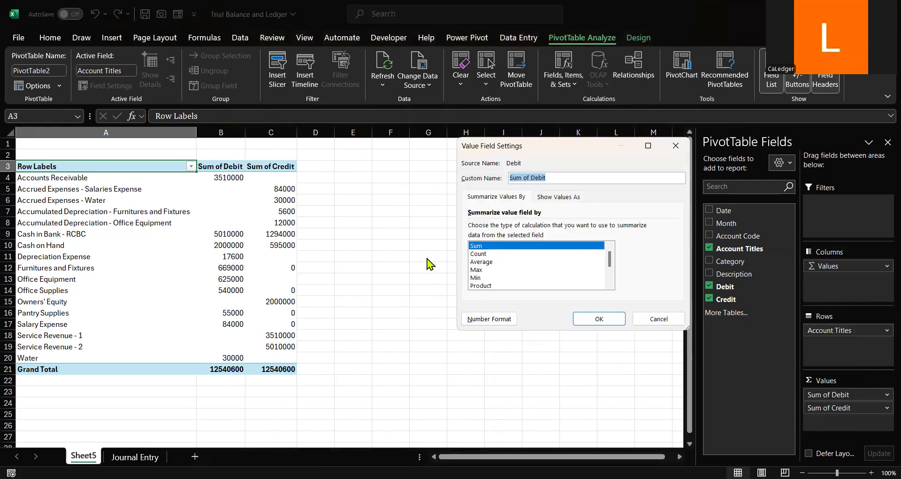
left_click(485, 245)
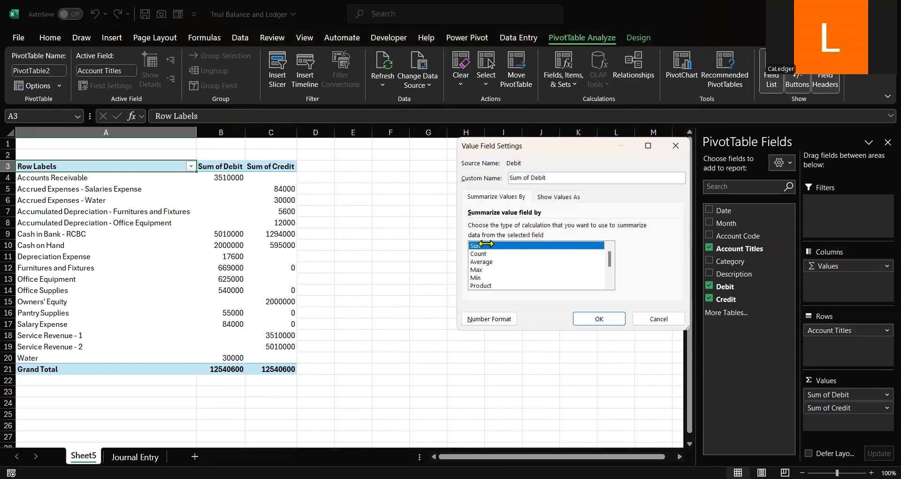
left_click(592, 318)
left_click(578, 357)
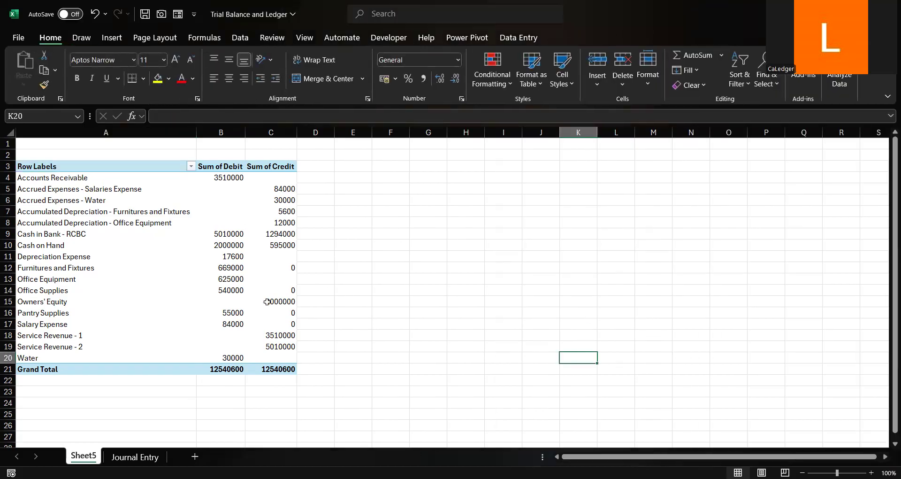
Rename the PivotTable's "Sum of Debit" header to "Debit", keeping a leading space before the word
mouse_move(267, 302)
mouse_move(232, 314)
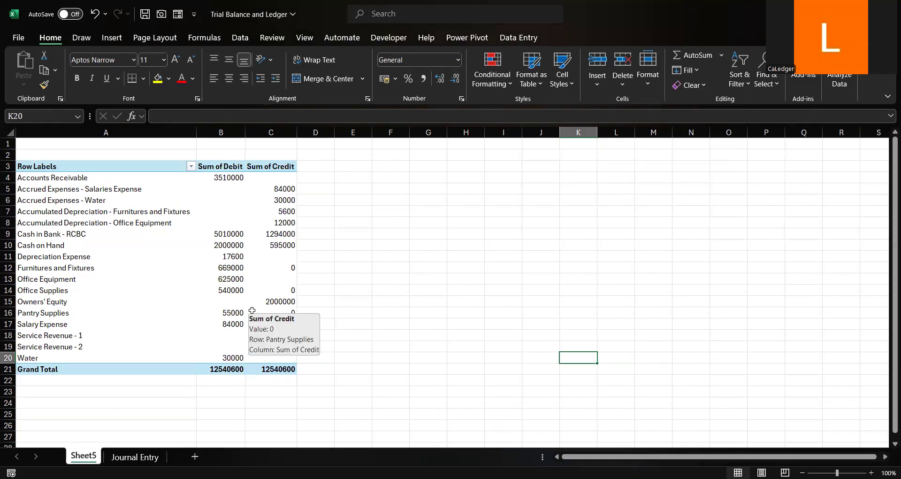
mouse_move(255, 235)
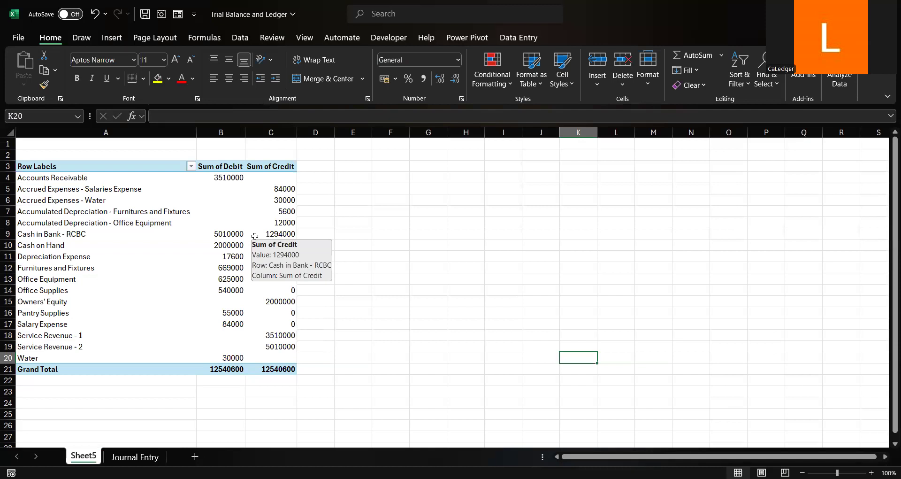
left_click(222, 165)
left_click_drag(184, 115, 151, 116)
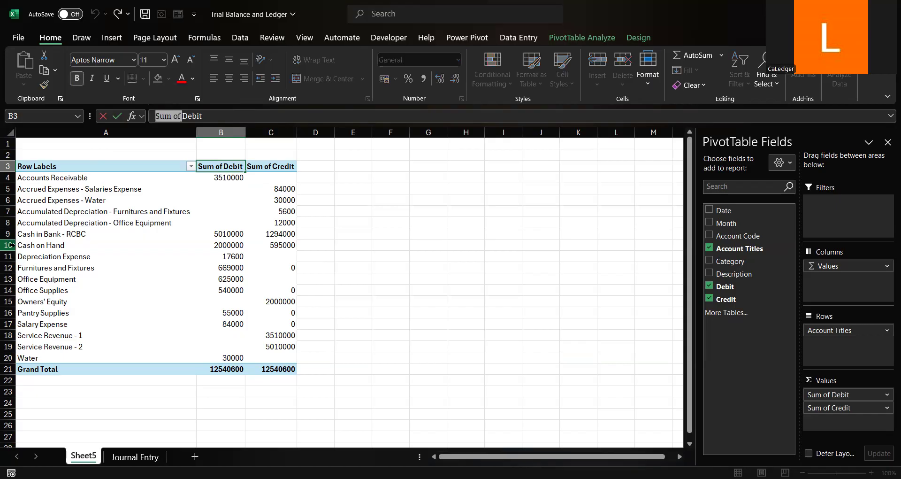
key("BackSpace")
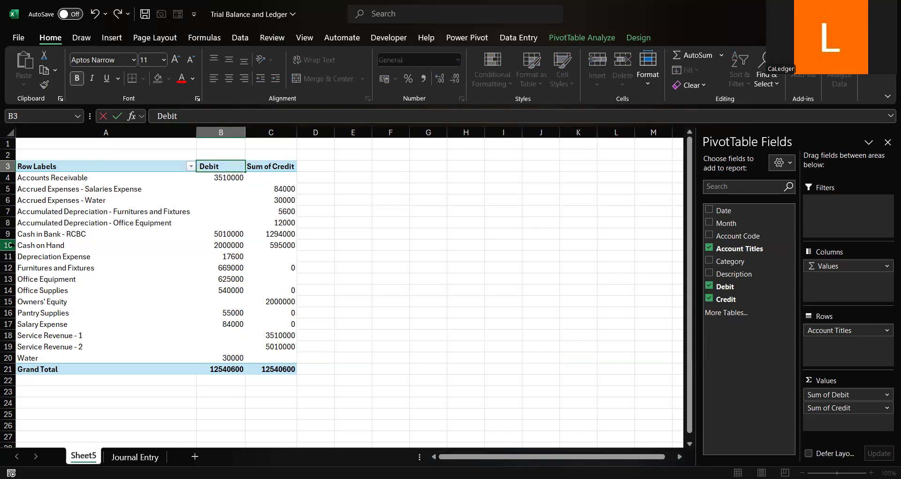
key("Return")
Rename the PivotTable's "Sum of Credit" header to "Credit", keeping a leading space before the word
left_click(271, 166)
left_click_drag(184, 116, 8, 257)
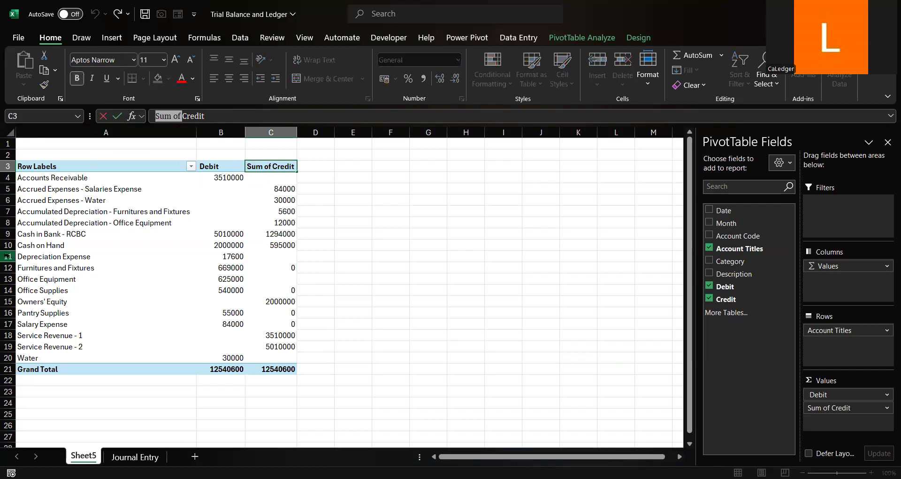
key("BackSpace")
key("Return")
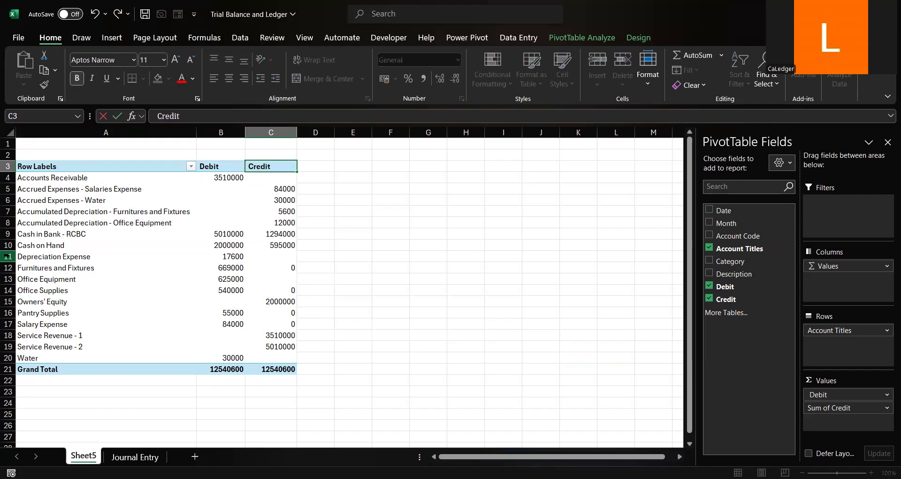
key("Down")
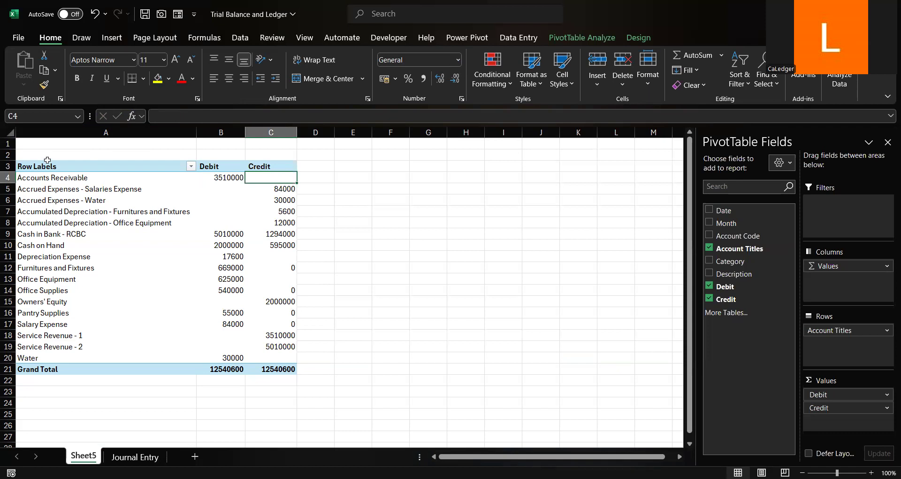
Rename the PivotTable's Row Labels header in A3 to "Account Titles"
left_click(47, 165)
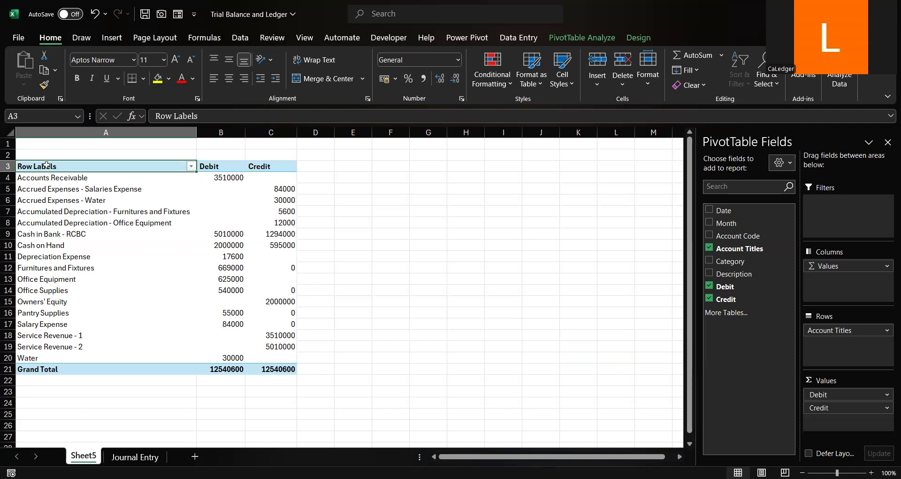
left_click_drag(208, 116, 4, 140)
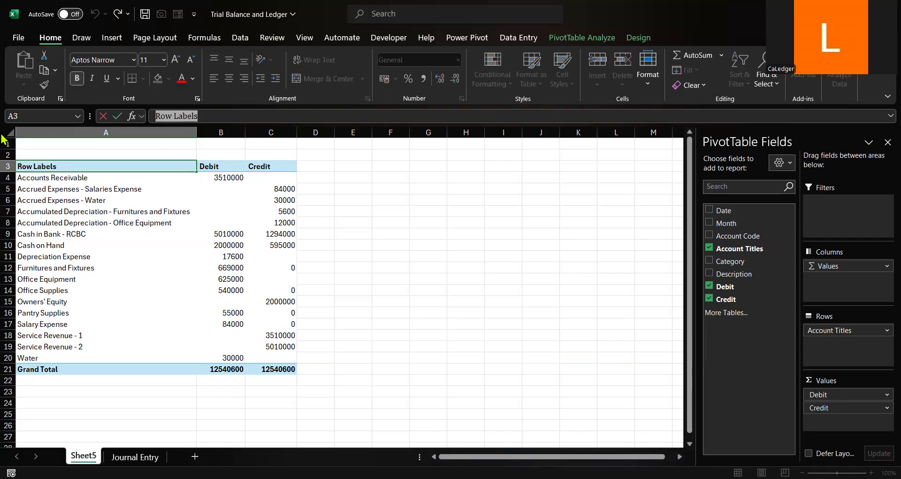
type("Account")
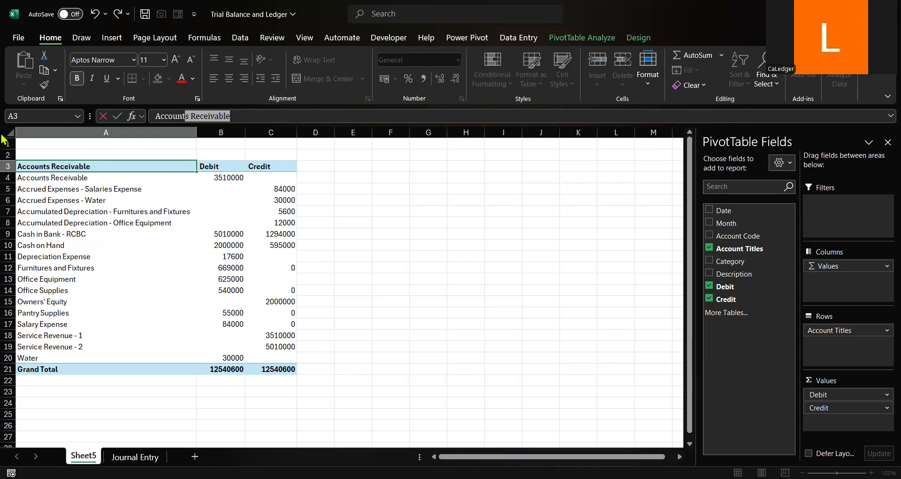
type(" Titles")
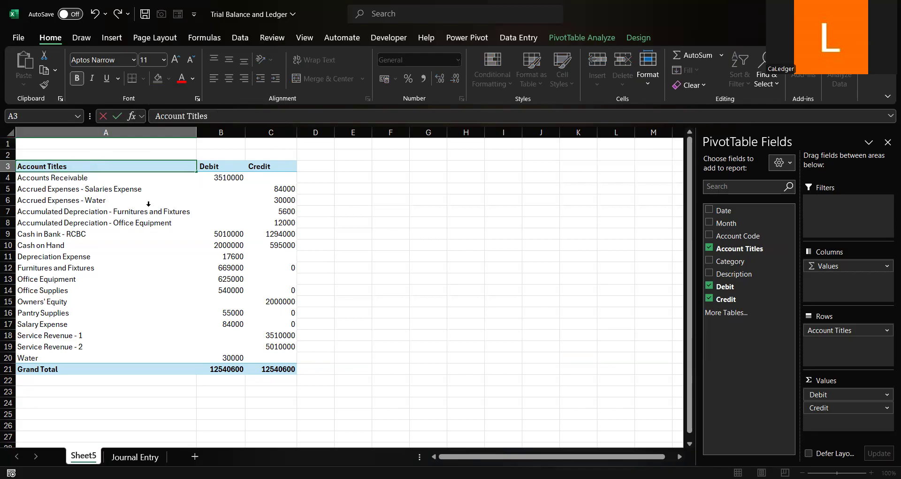
left_click(374, 262)
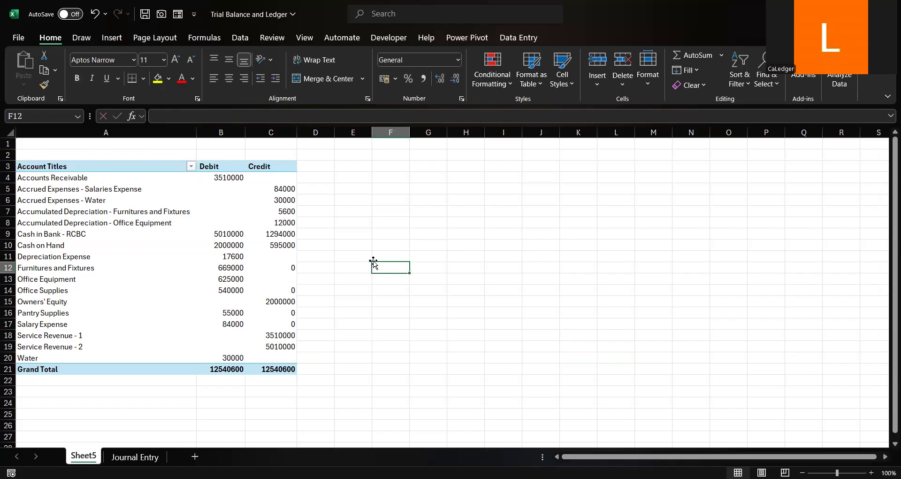
Apply the comma number style to the Debit and Credit columns, B and C
left_click_drag(235, 132, 279, 147)
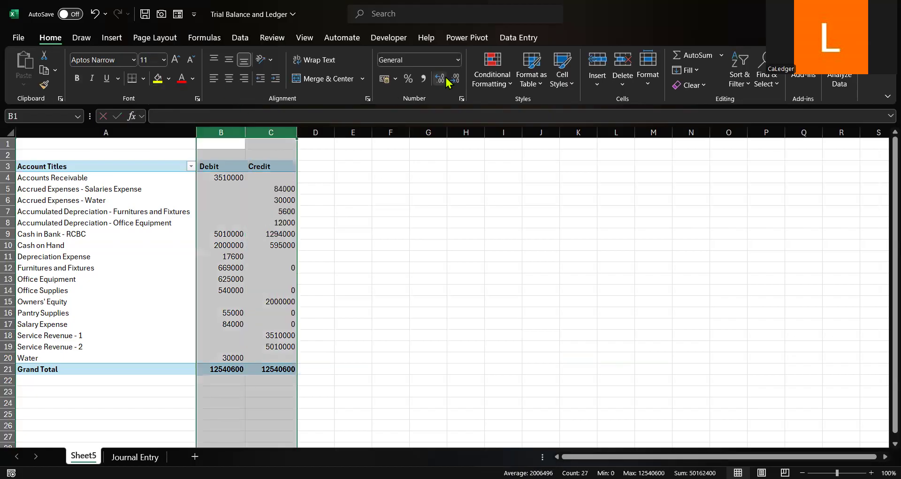
left_click(423, 78)
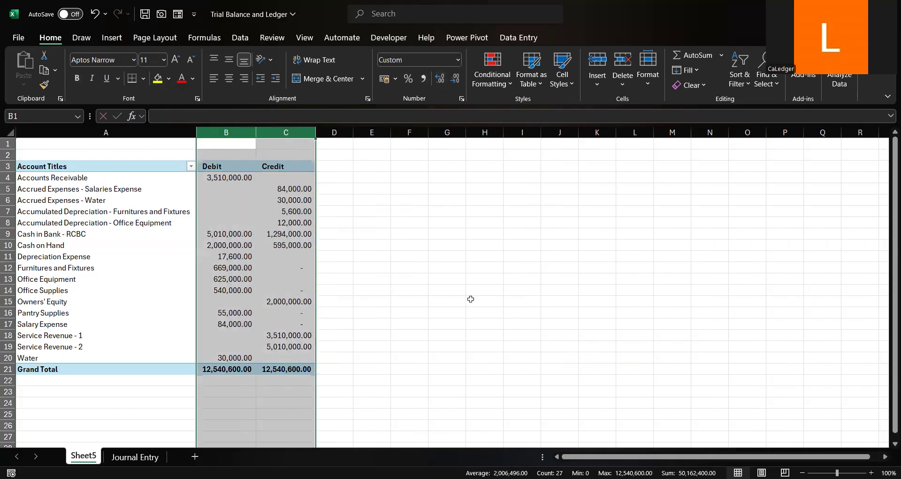
left_click(471, 299)
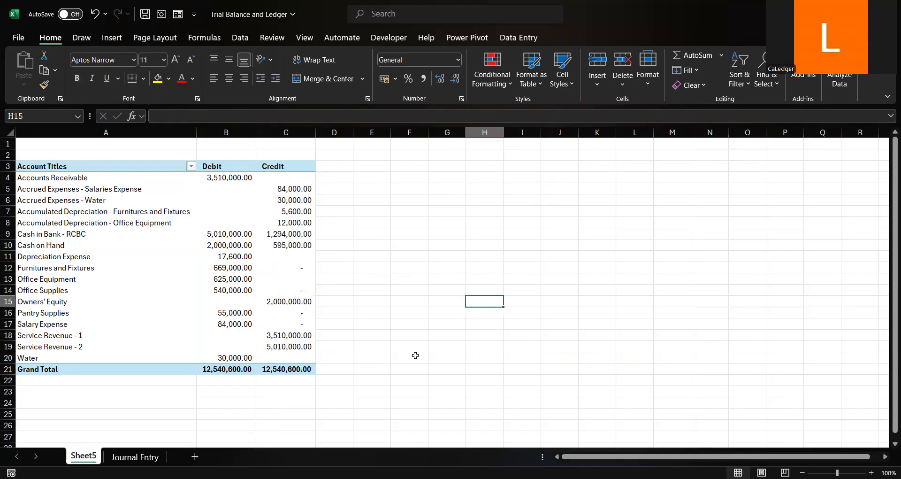
Rename the PivotTable worksheet, Sheet5, as "Trial Balance"
double_click(96, 457)
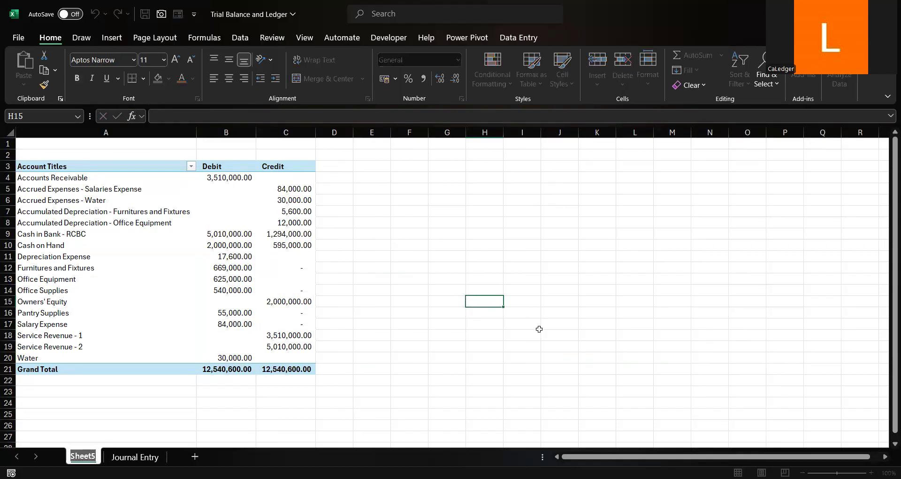
type("Tria")
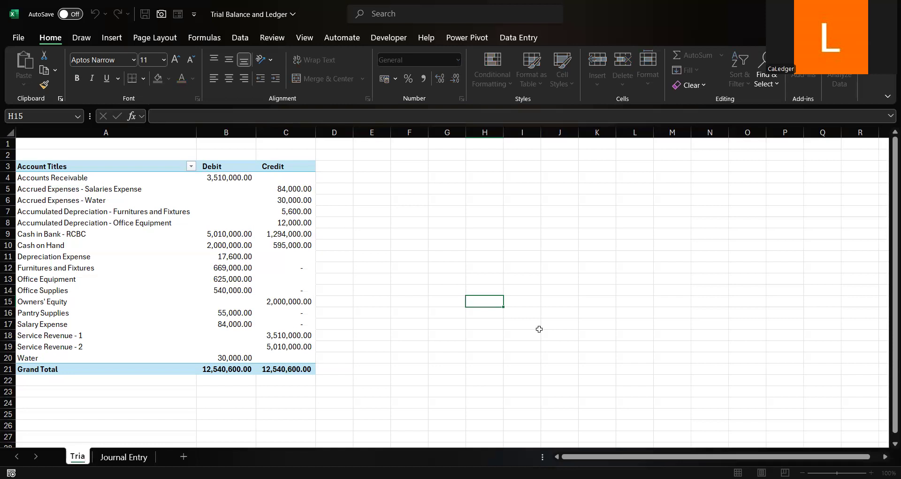
type("l Balance")
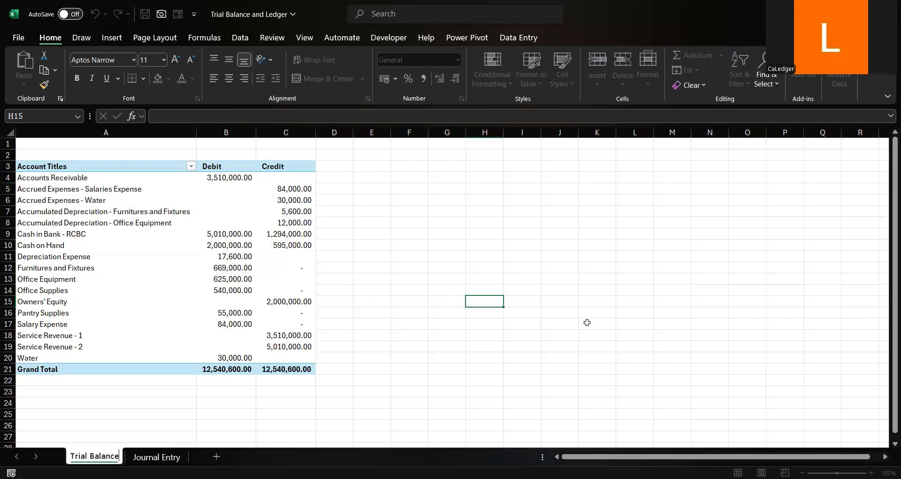
Duplicate the Trial Balance worksheet within the same workbook, placing the copy before the original
left_click(405, 355)
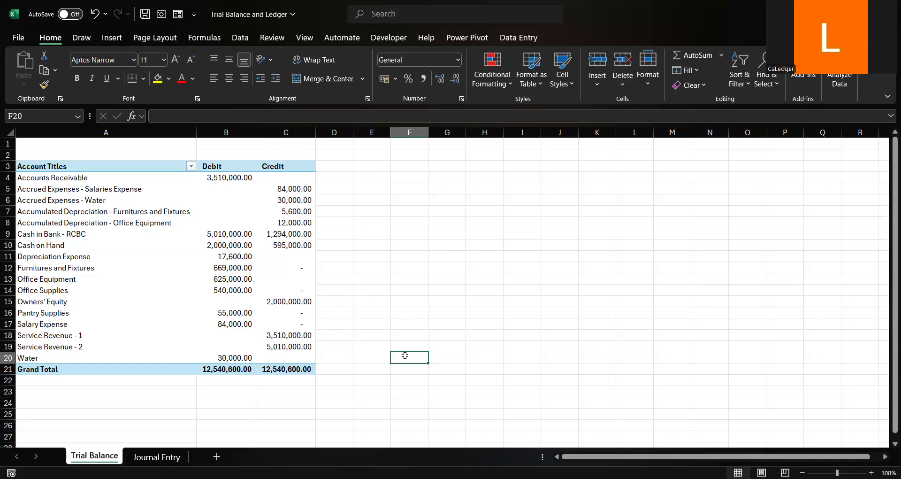
right_click(104, 460)
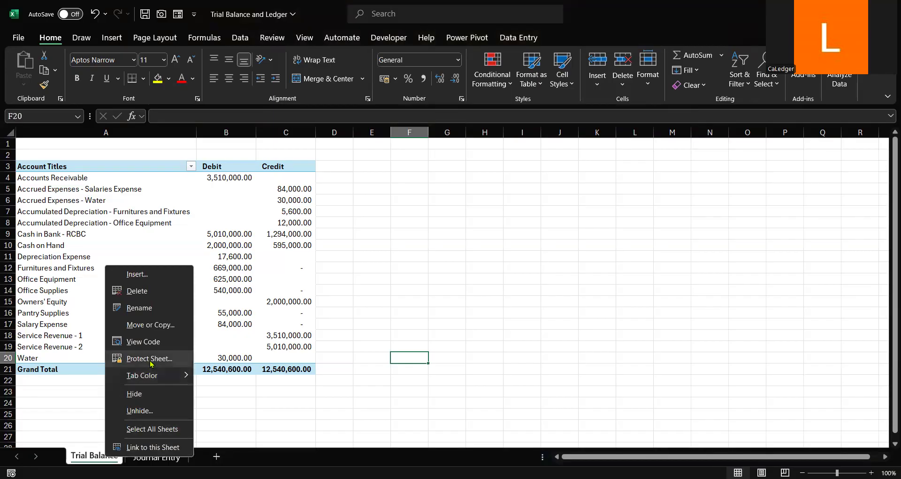
left_click(155, 328)
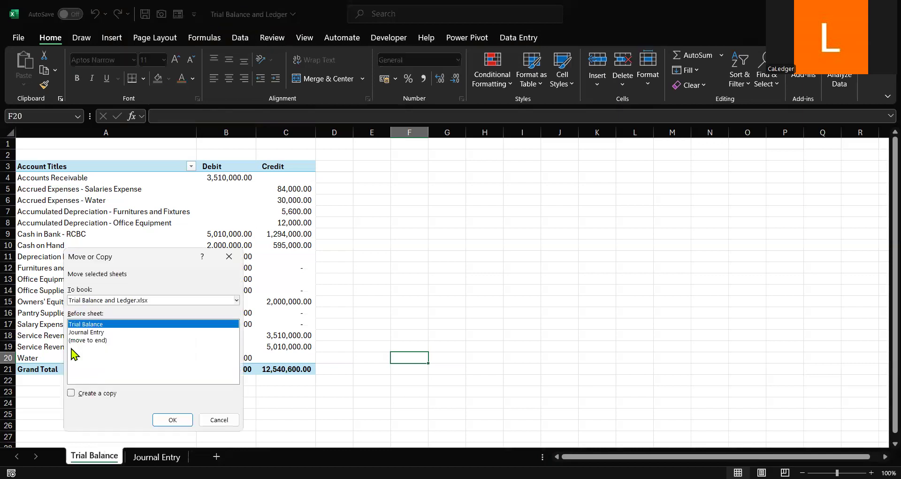
left_click(71, 394)
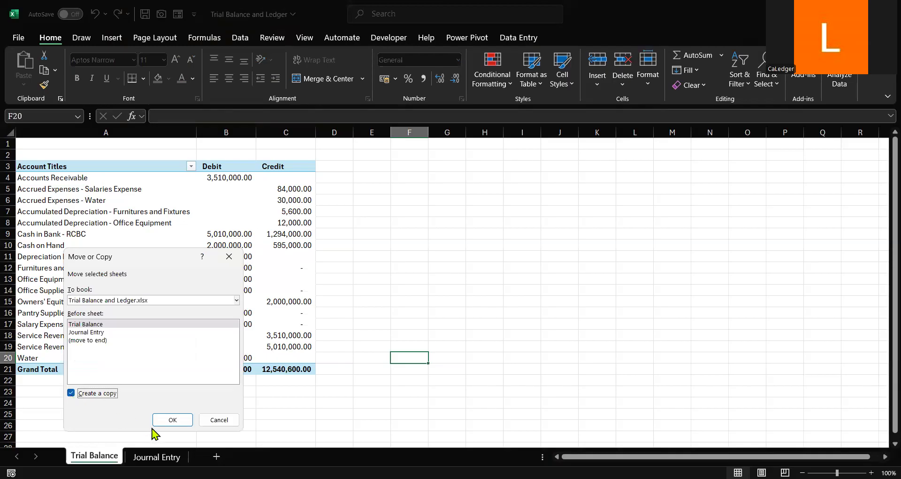
left_click(172, 421)
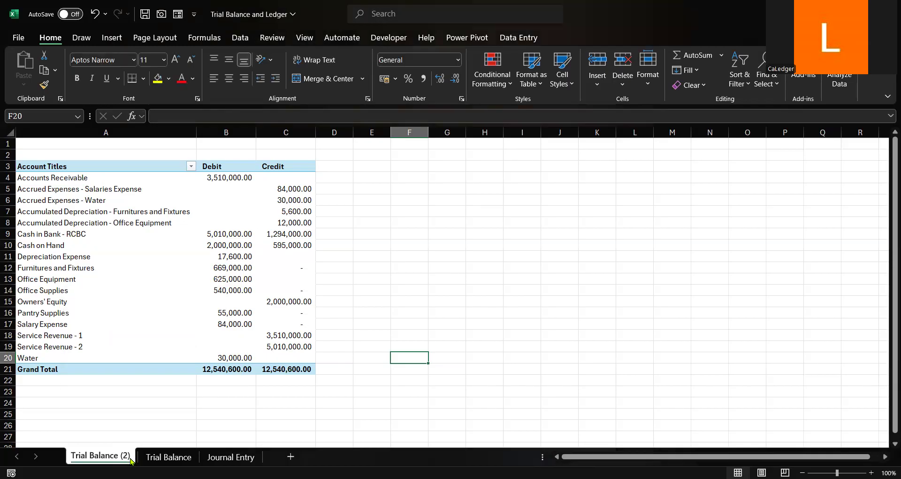
Rename the copied worksheet, Trial Balance (2), as "Ledger"
double_click(131, 456)
type("Le")
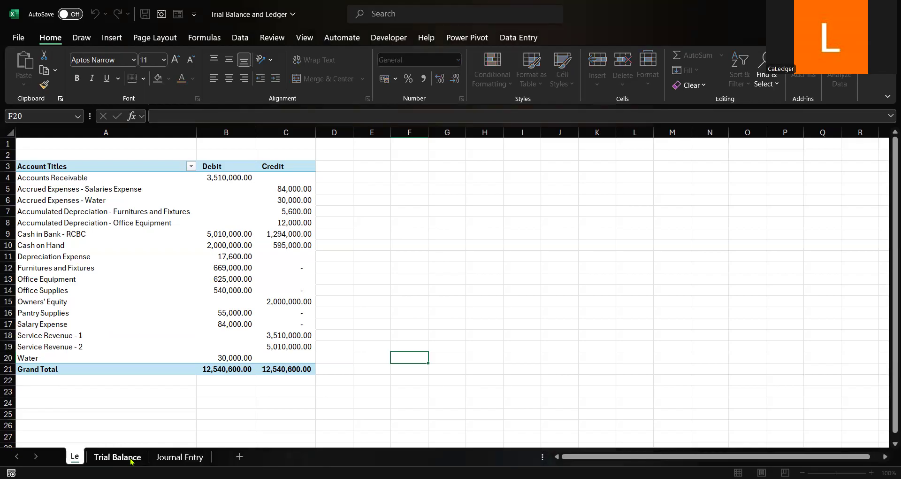
type("dger")
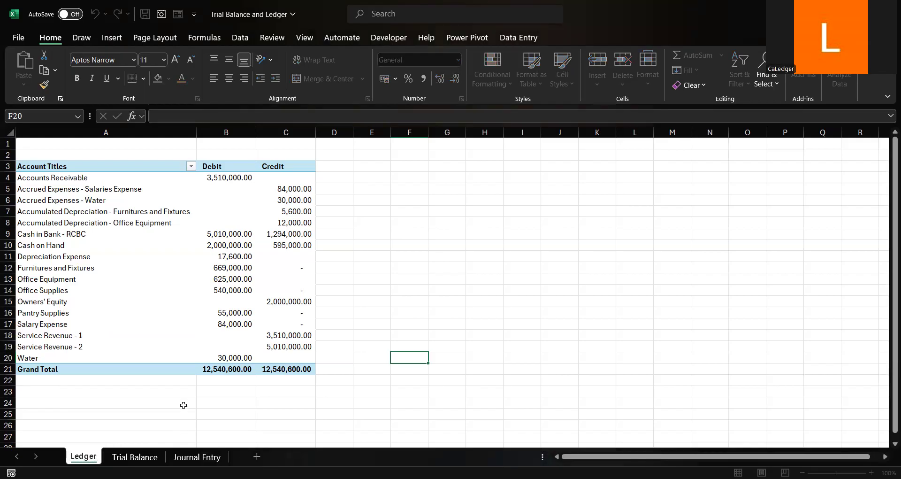
left_click(184, 404)
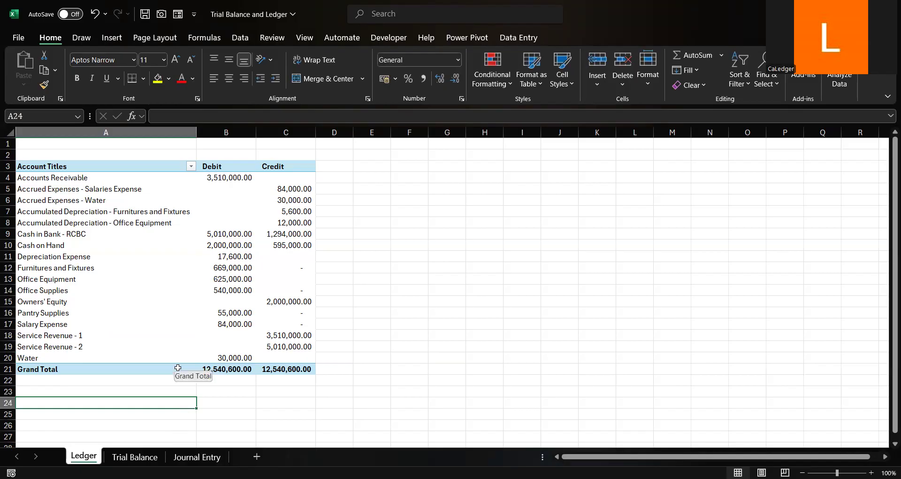
Add Category above Account Titles in the Ledger PivotTable's rows, with Date and Description nested below
left_click(163, 280)
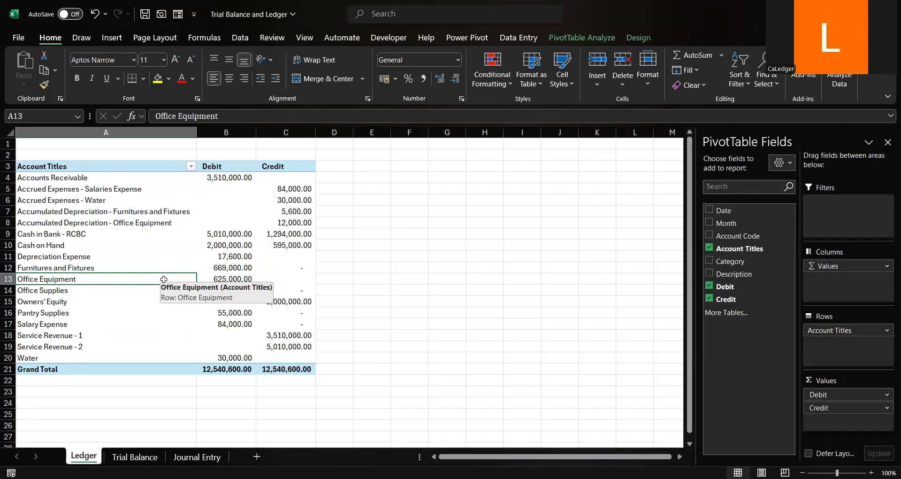
right_click(164, 279)
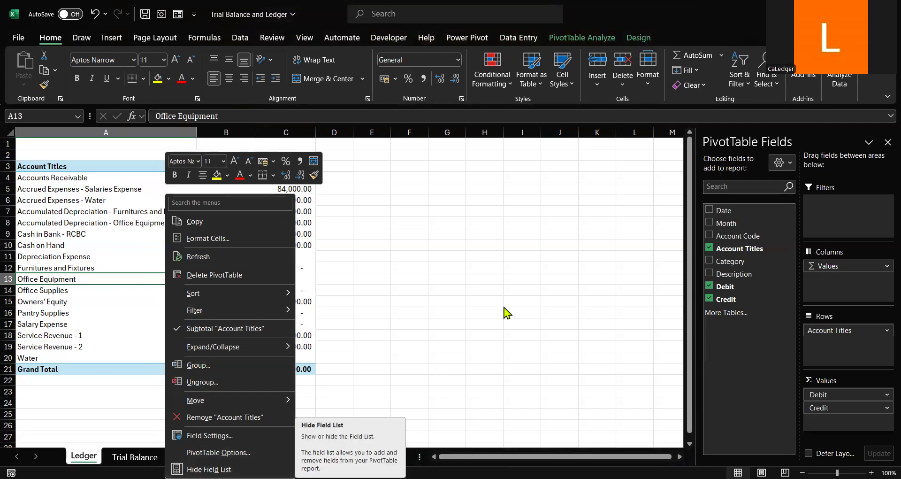
left_click(747, 168)
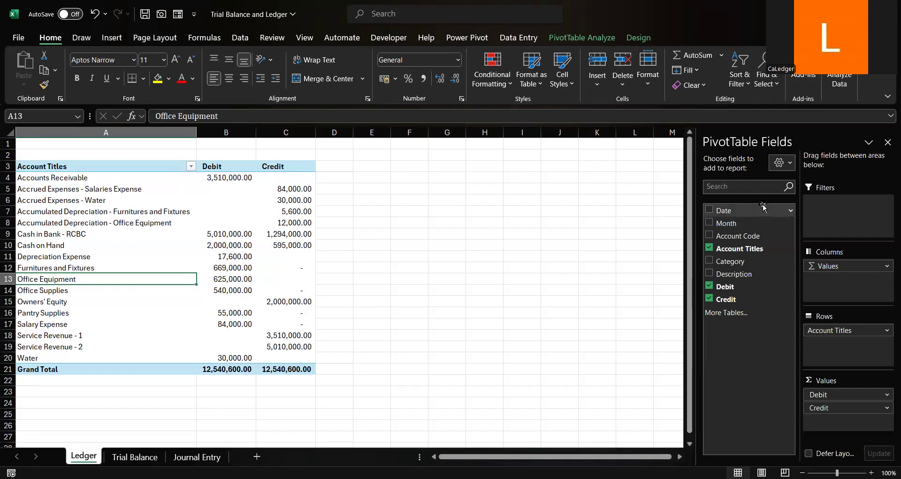
left_click_drag(739, 262, 833, 330)
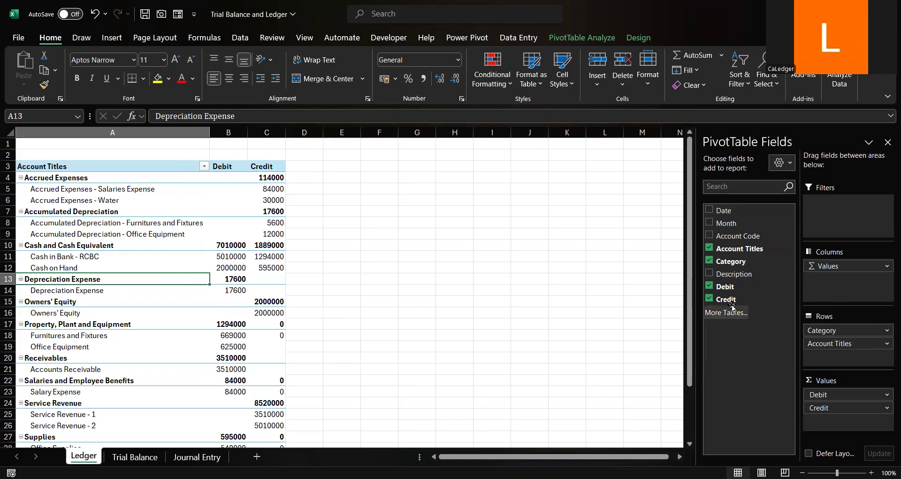
left_click_drag(739, 215, 613, 348)
left_click_drag(830, 350, 621, 362)
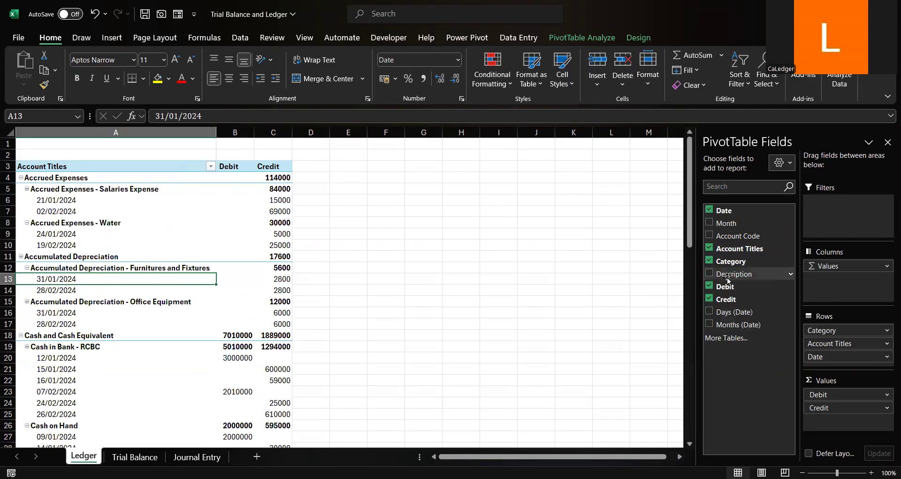
left_click_drag(727, 278, 822, 367)
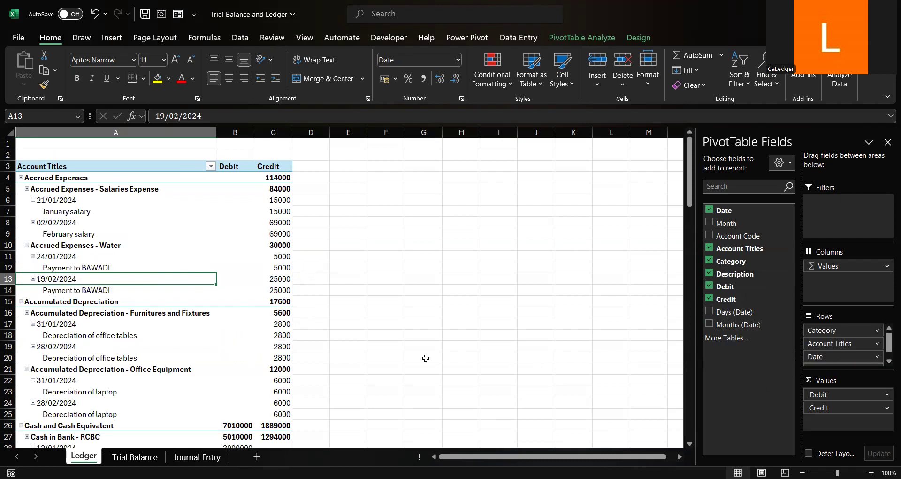
left_click(398, 338)
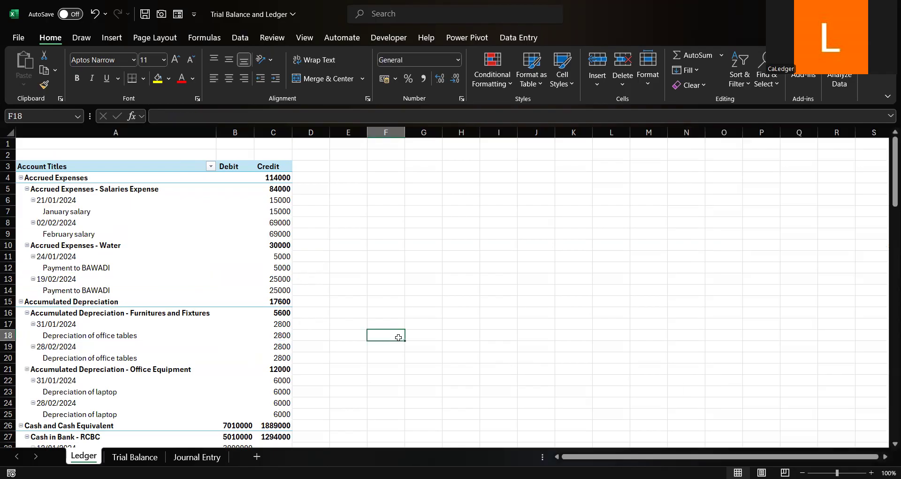
Apply the comma number style to the Debit and Credit amounts in columns B and C of the Ledger sheet
left_click(190, 282)
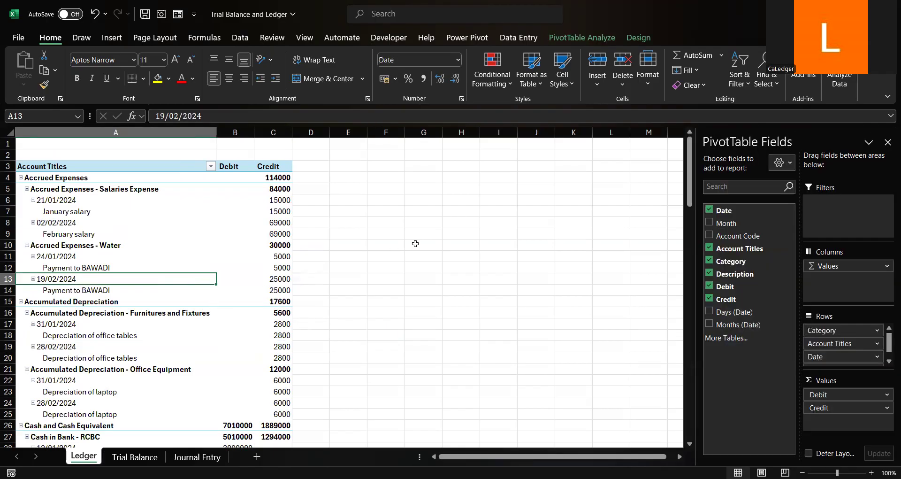
left_click_drag(235, 133, 273, 132)
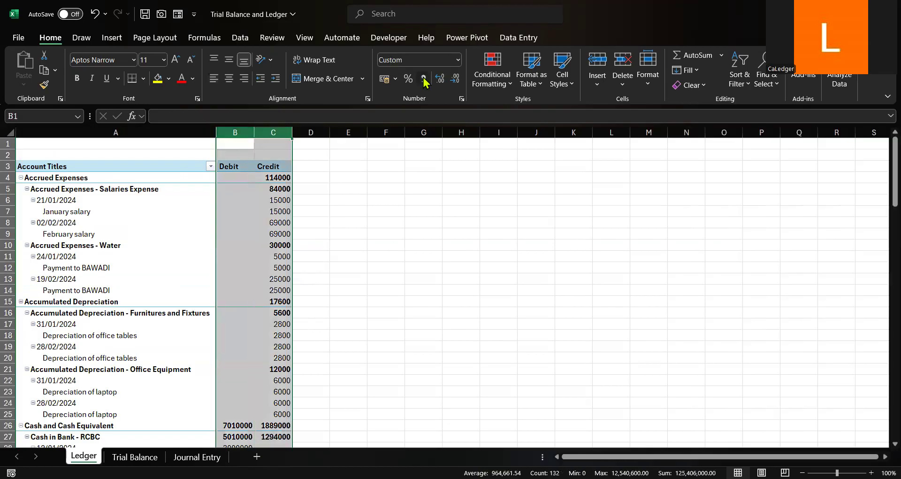
left_click(423, 79)
Switch the Ledger PivotTable's report layout to Tabular Form
left_click(188, 201)
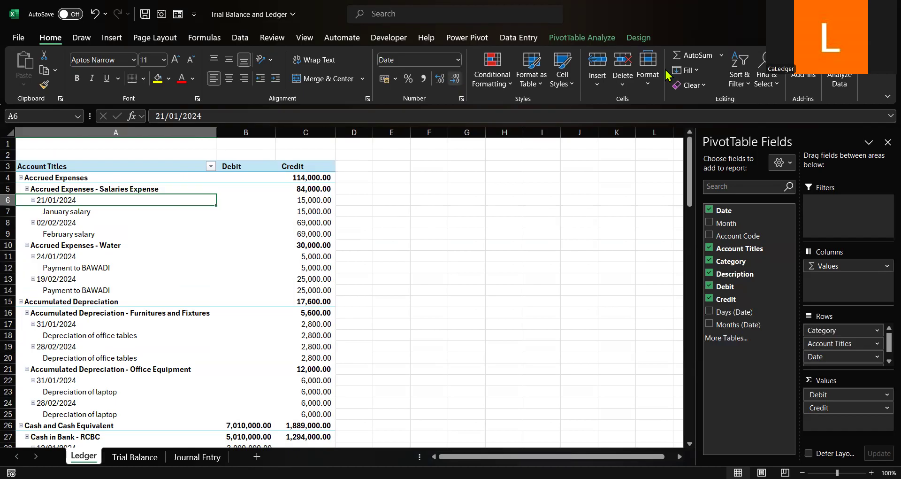
left_click(639, 37)
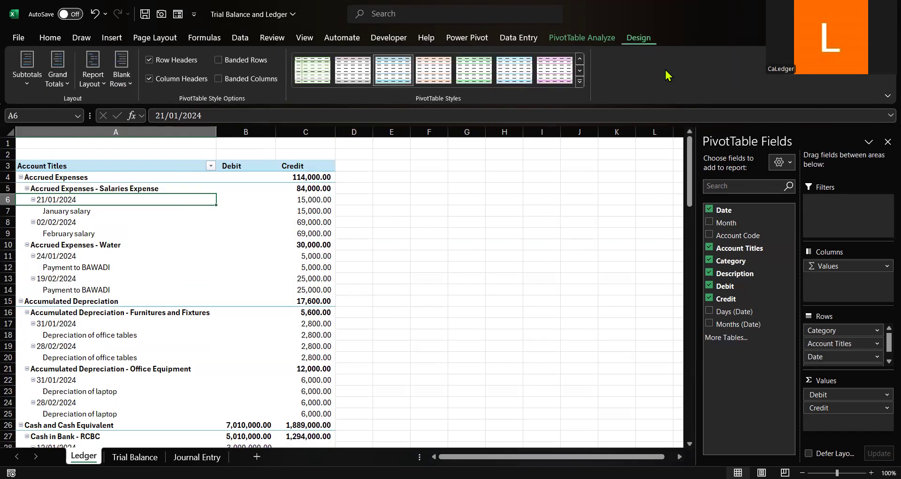
left_click(96, 78)
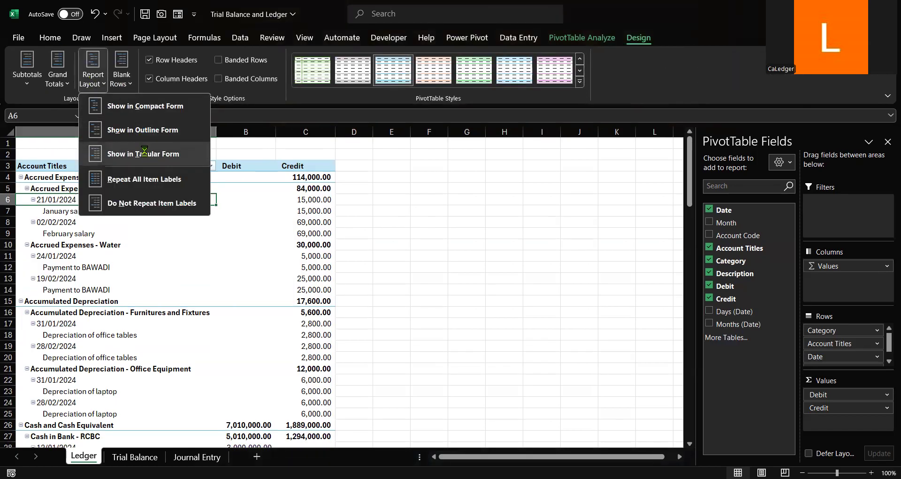
left_click(146, 155)
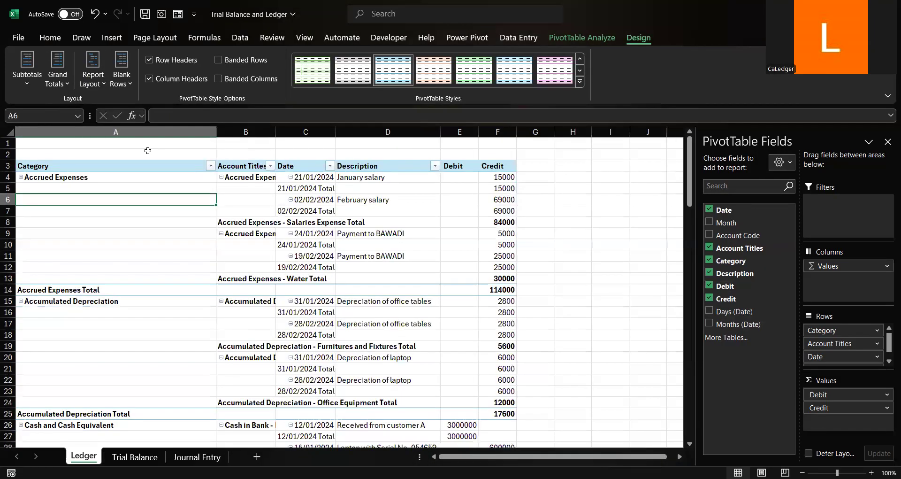
AutoFit the widths of the Category, Account Titles and Date columns, A to C
double_click(217, 128)
double_click(206, 132)
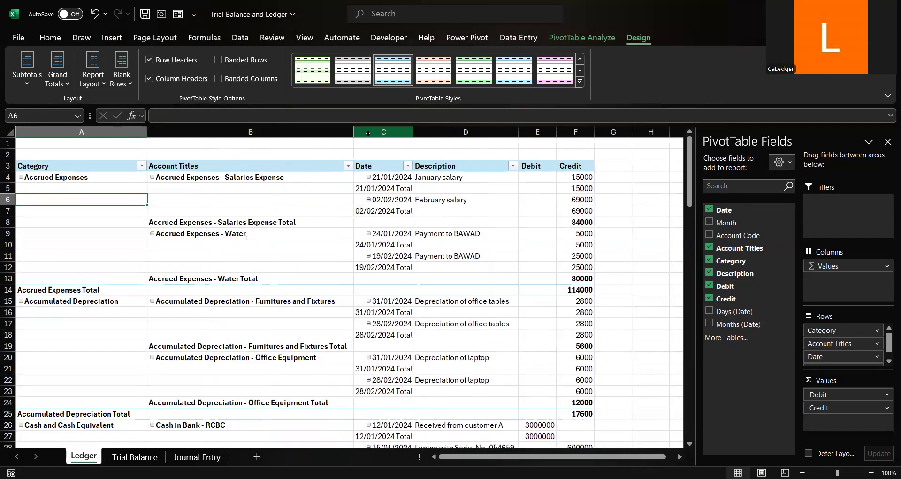
double_click(413, 130)
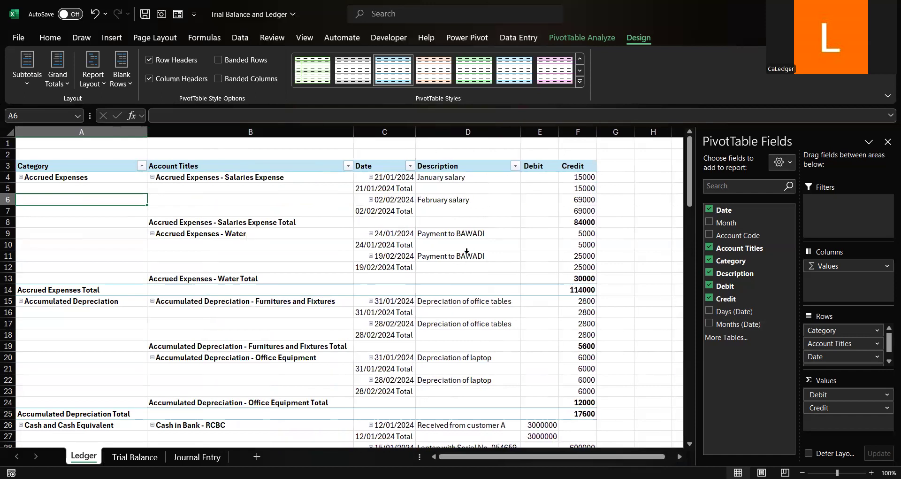
Turn off the subtotals of the Date and Account Titles fields, keeping only the Category totals
left_click(388, 188)
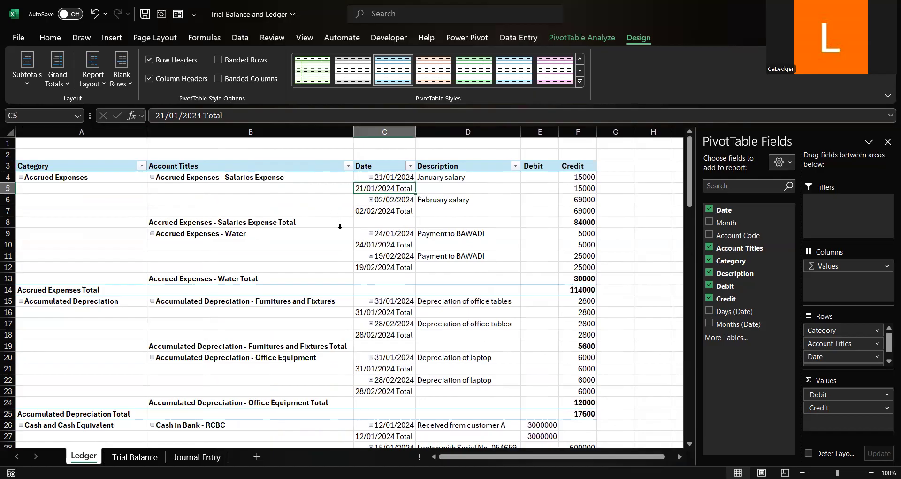
right_click(371, 188)
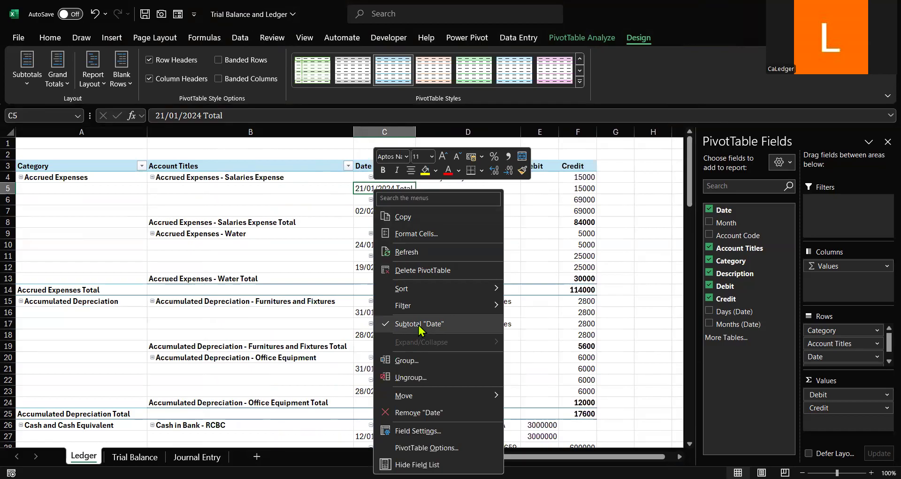
left_click(419, 330)
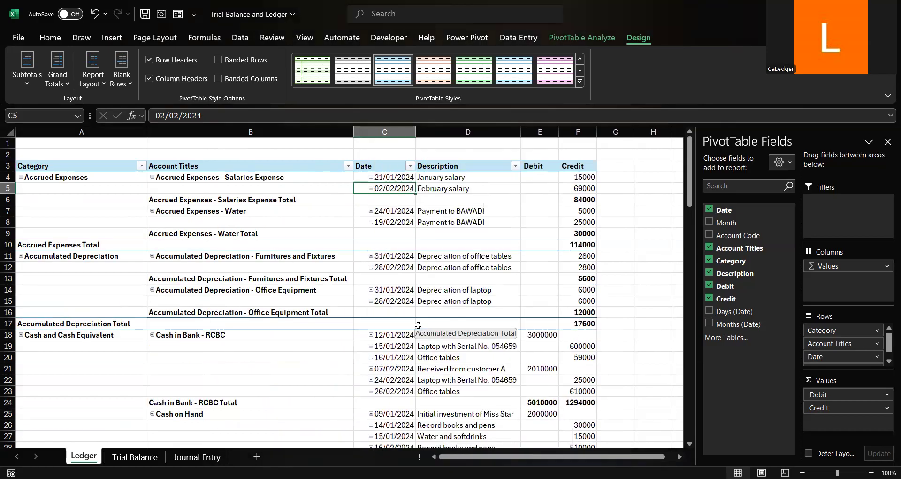
left_click(290, 236)
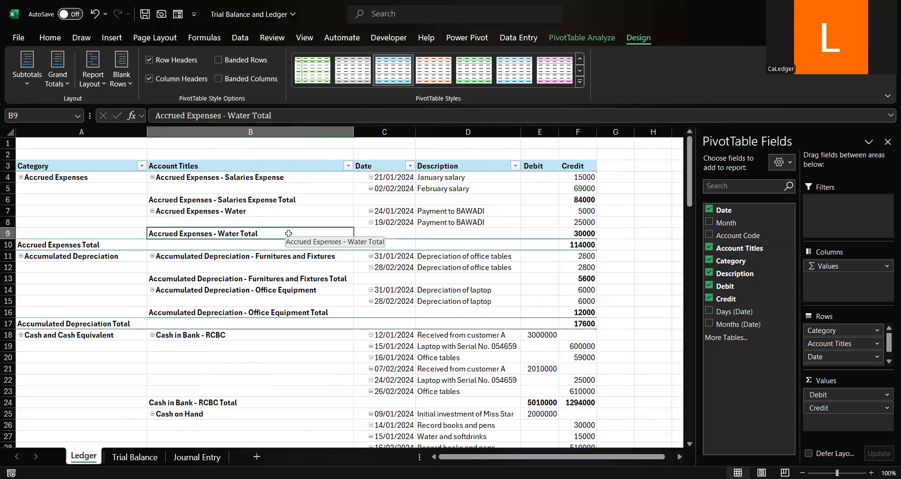
right_click(288, 233)
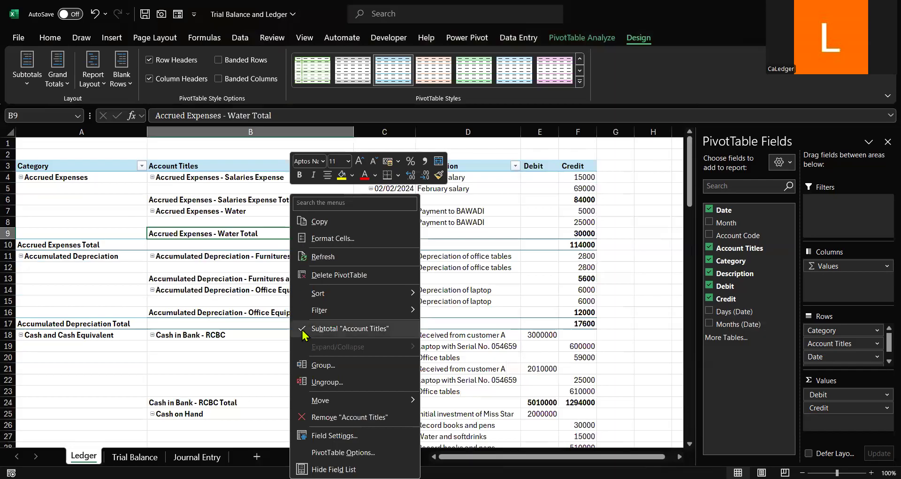
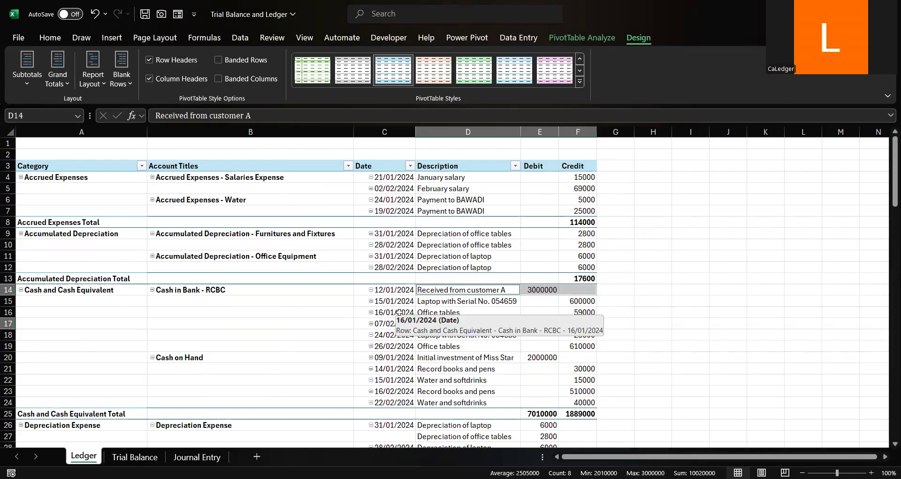
Insert a slicer for the Category field and place it beside the PivotTable's Credit column, starting at row 3
left_click(318, 300)
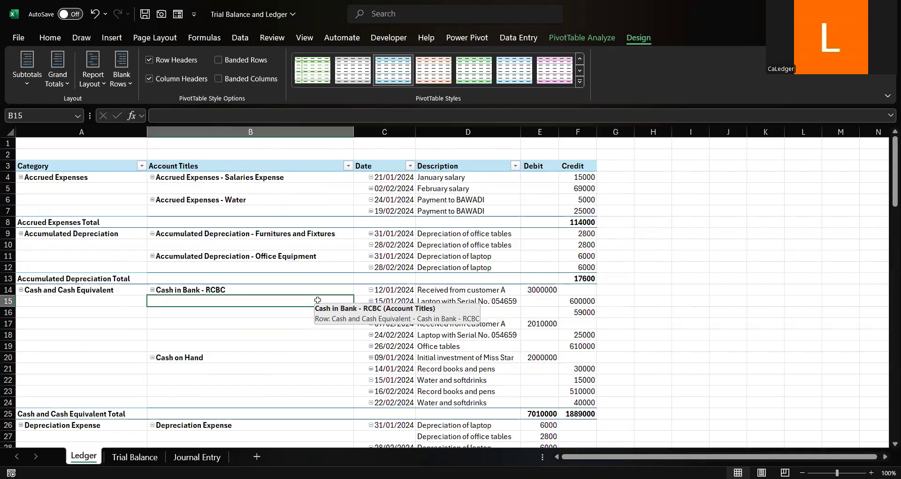
left_click(109, 39)
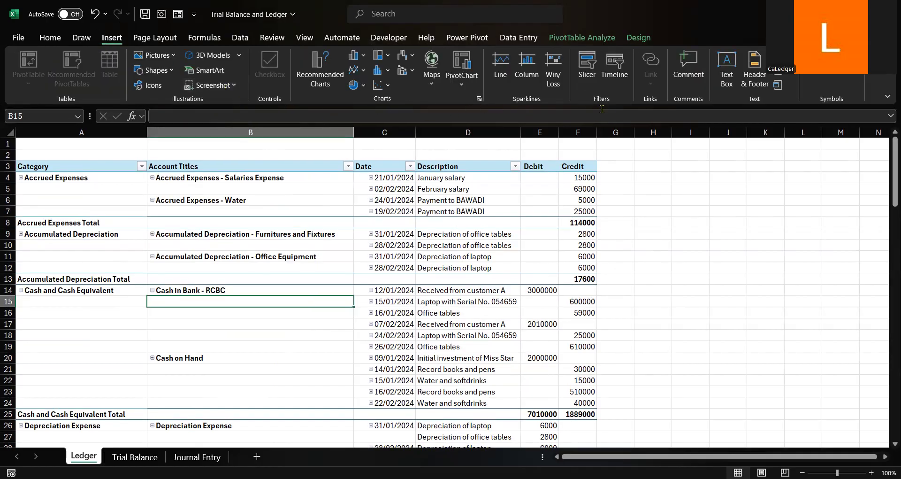
left_click(586, 79)
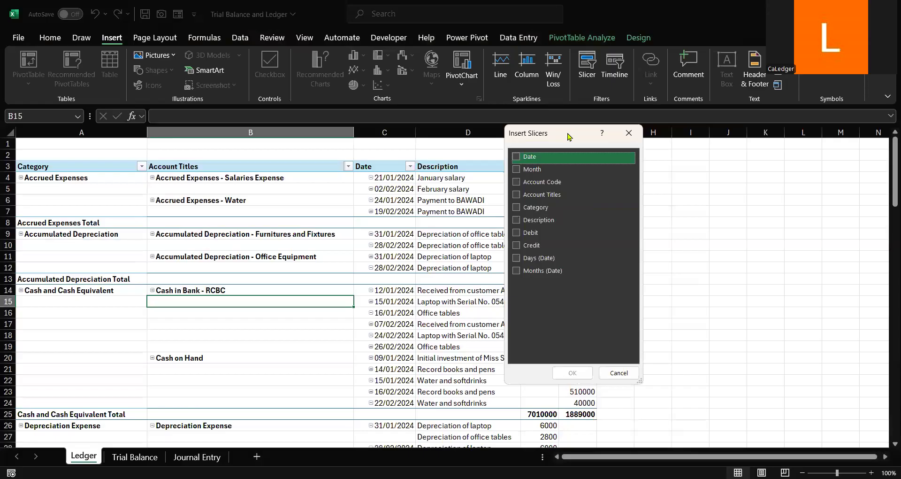
left_click_drag(567, 136, 572, 142)
left_click(540, 214)
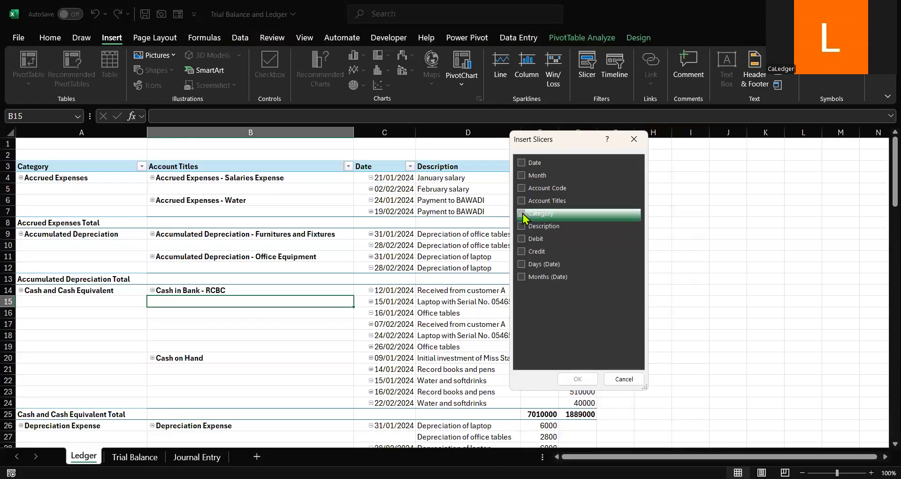
left_click(574, 379)
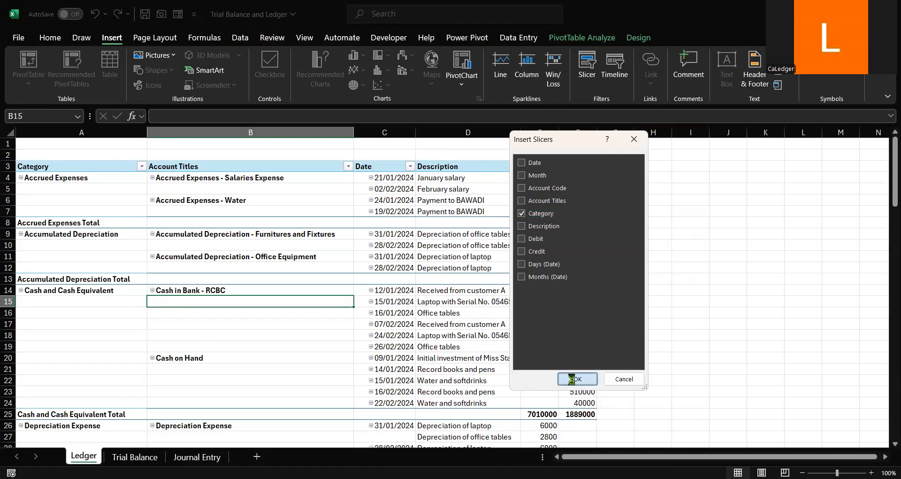
left_click_drag(436, 230, 634, 172)
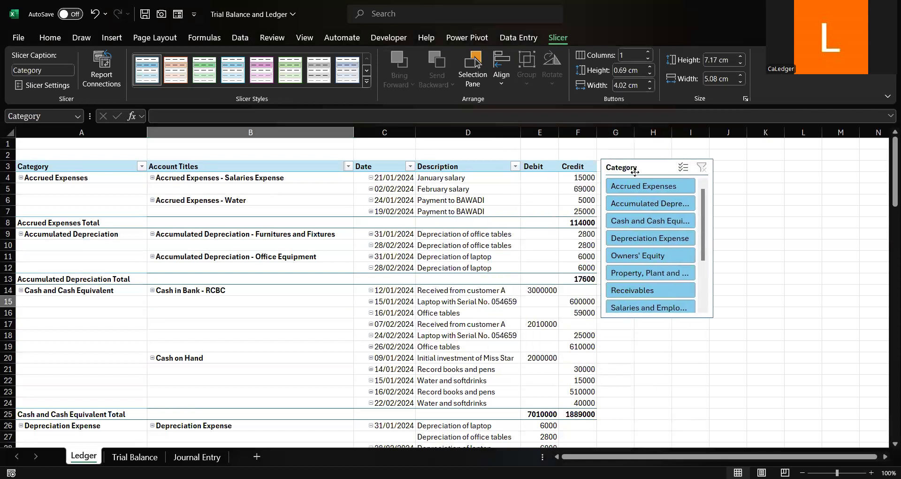
Widen the Category slicer to about 11.58 cm so the full category names fit
left_click_drag(717, 236, 560, 261)
left_click_drag(703, 456, 590, 442)
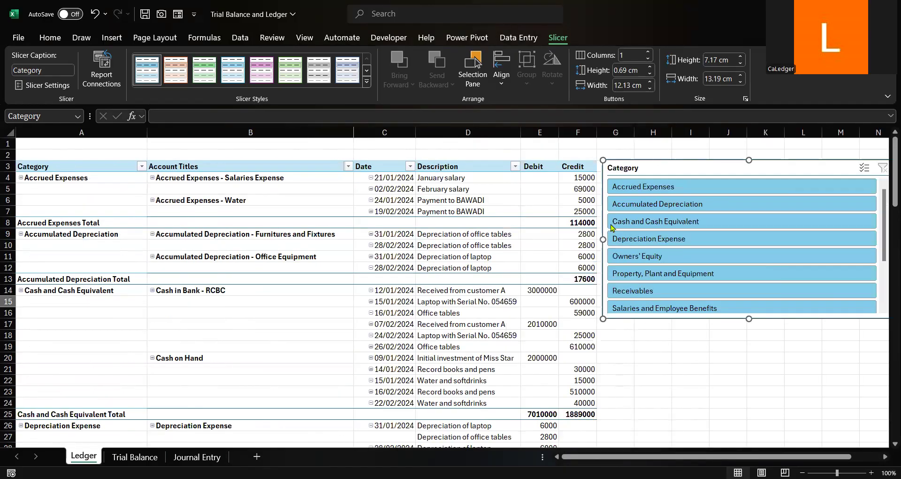
left_click(636, 190)
left_click_drag(841, 239, 782, 285)
left_click_drag(676, 456, 565, 447)
Filter the ledger by single categories, from Accumulated Depreciation through Property, Plant and Equipment, and clear the slicer filter
left_click(606, 204)
left_click(613, 221)
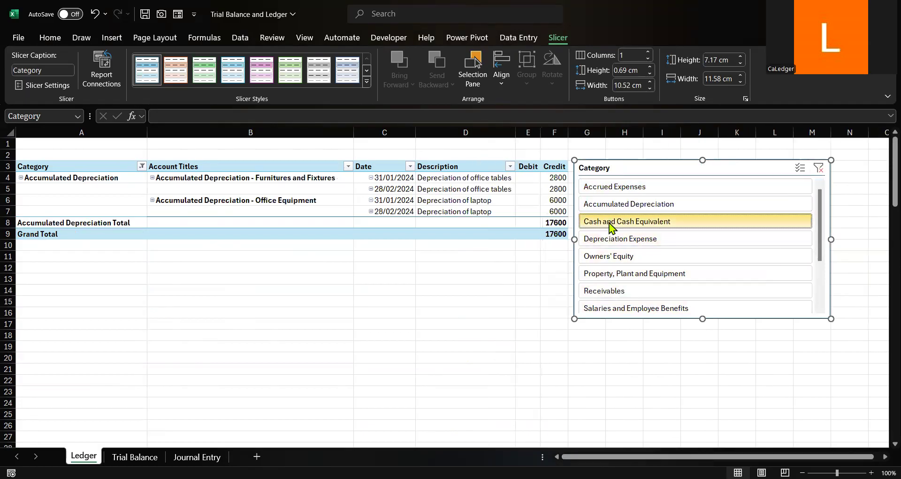
left_click(631, 240)
left_click(631, 271)
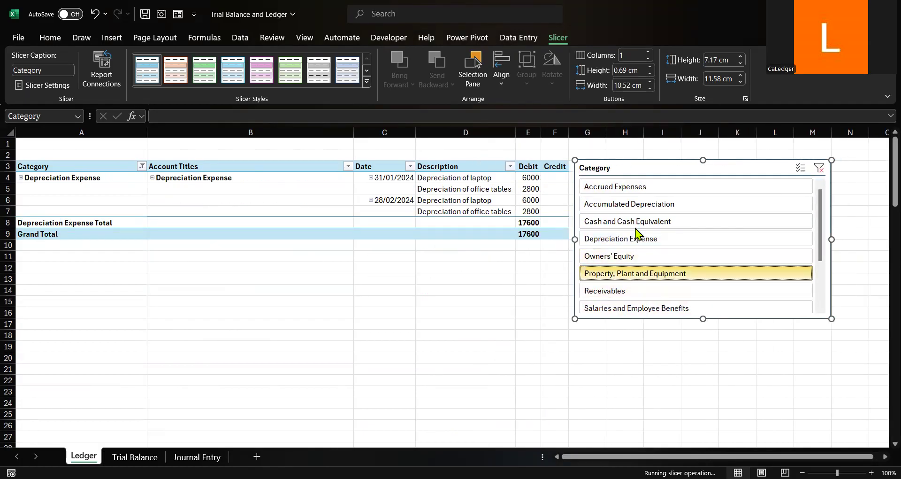
left_click(837, 169)
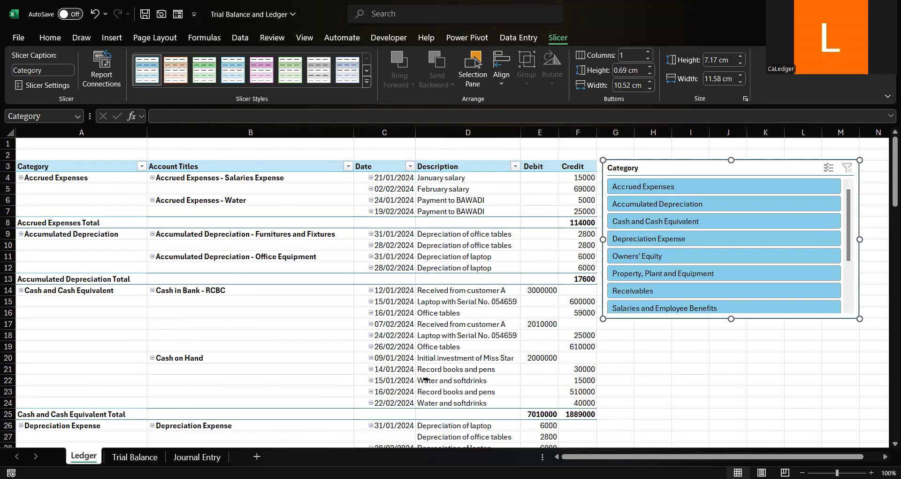
Insert a timeline for the Date field, placed directly below the Category slicer and about 11.35 cm wide
left_click(392, 328)
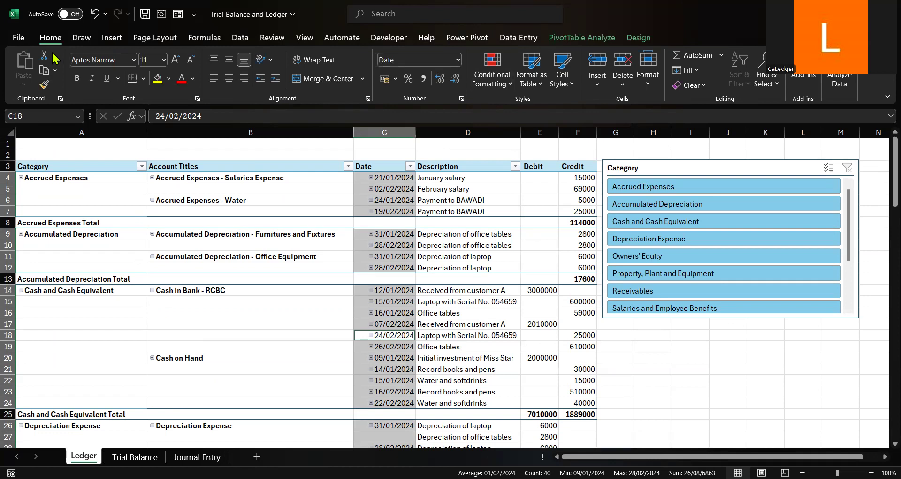
left_click(112, 38)
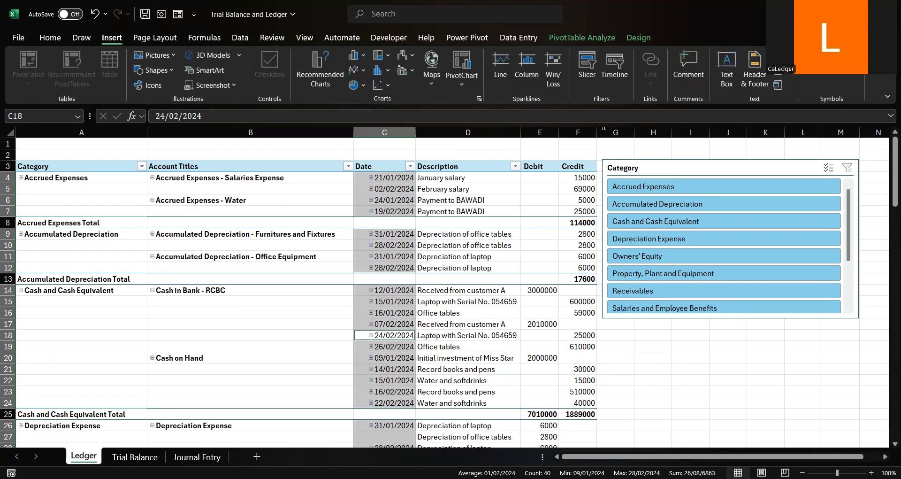
left_click(622, 79)
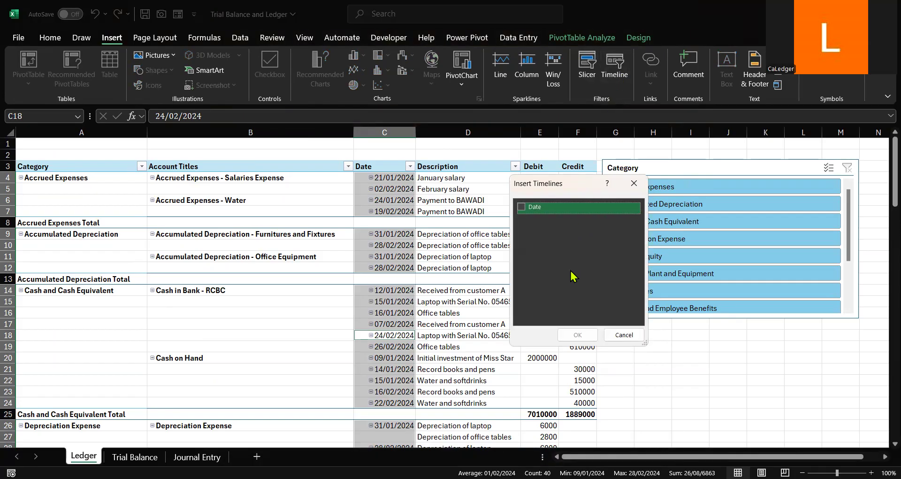
left_click(524, 212)
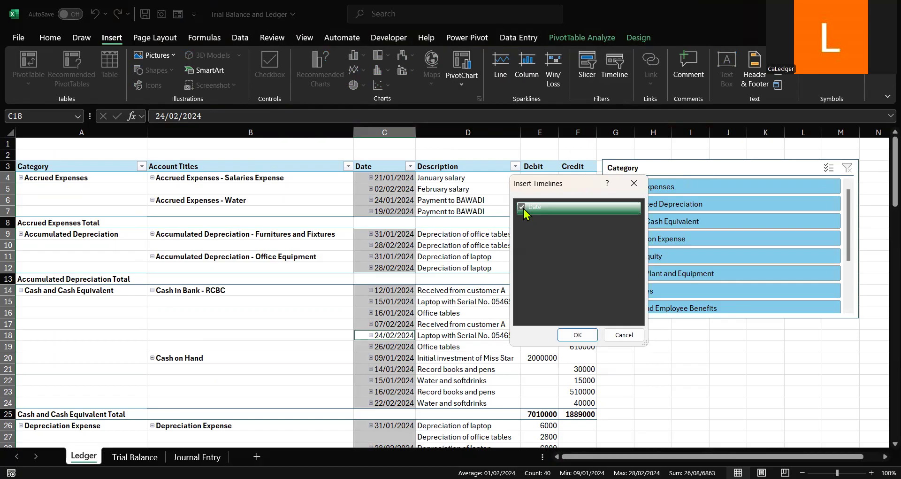
left_click(577, 335)
left_click_drag(490, 272, 735, 332)
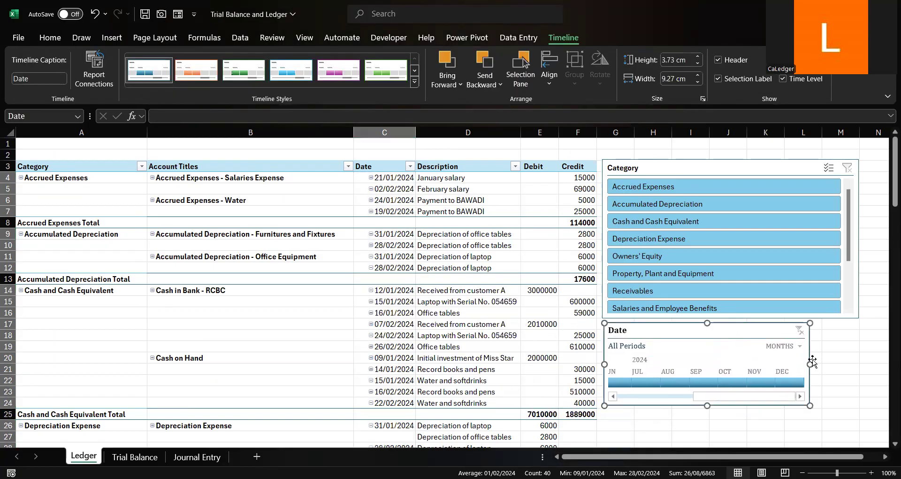
left_click_drag(810, 364, 856, 364)
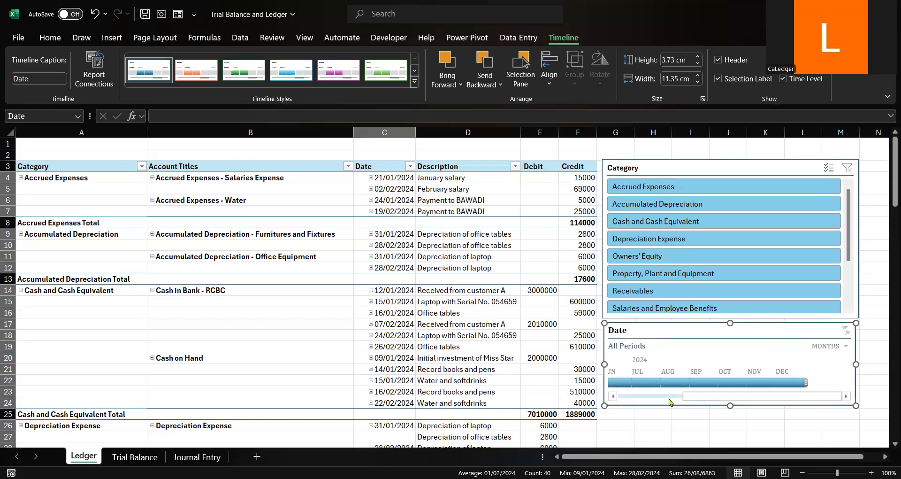
Filter the ledger to January 2024 with the Date timeline, extend the period to February, and clear the filter
left_click(657, 397)
left_click(637, 382)
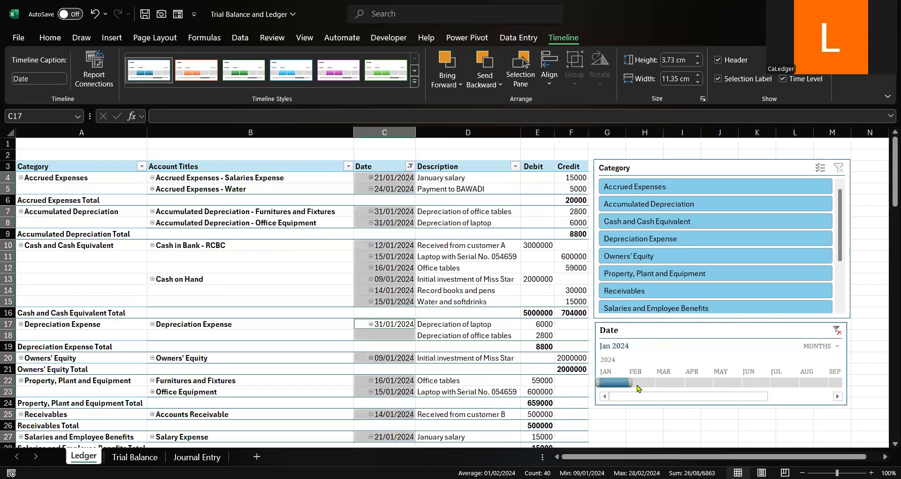
left_click(610, 383)
left_click(636, 381, "shift")
left_click(846, 330)
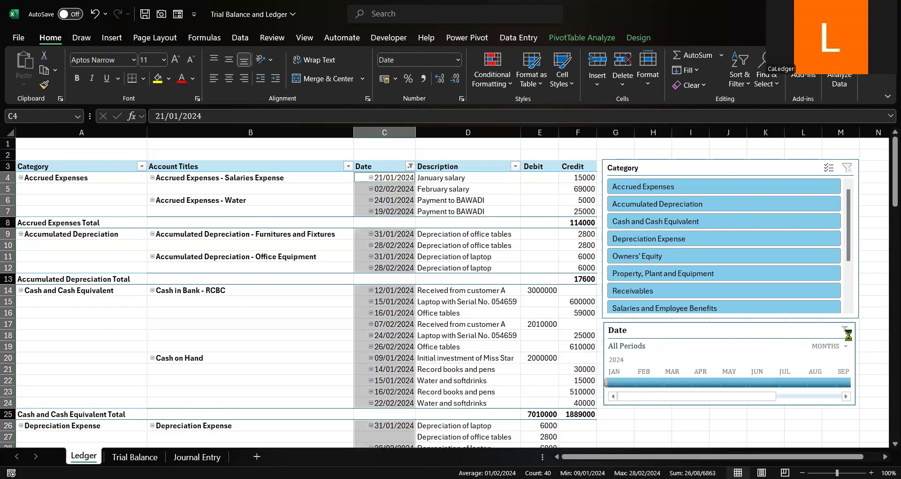
Switch the Date timeline to quarters and try filtering the ledger to Q2 2024, clearing the date filter again
left_click(847, 346)
left_click(827, 427)
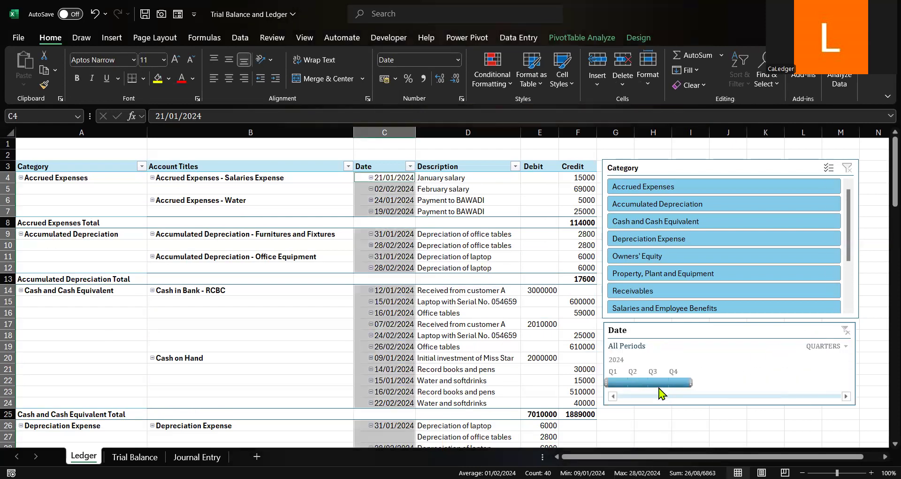
left_click(641, 382)
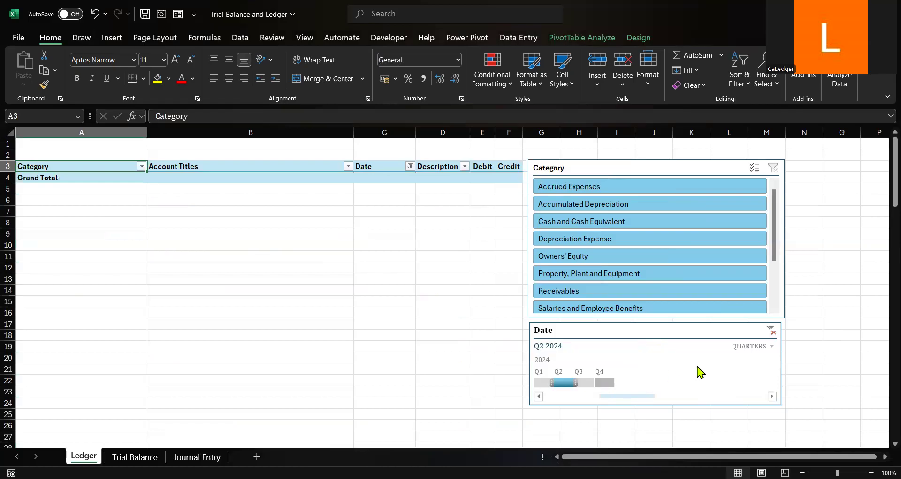
left_click(771, 329)
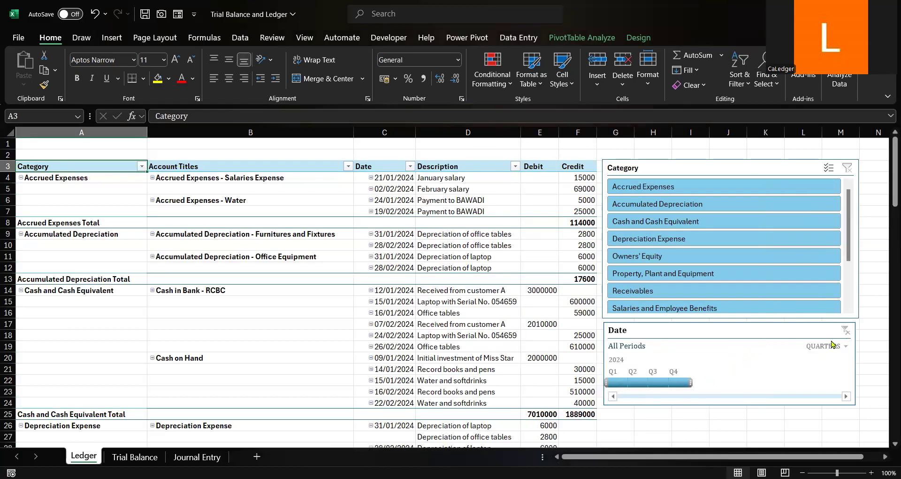